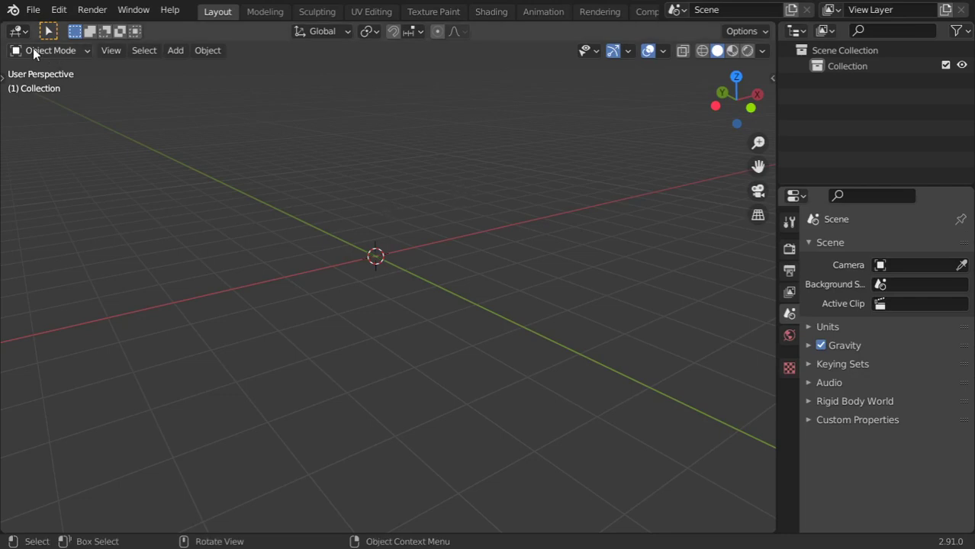
- Start a new General file from the splash screen without saving the untitled scene
{"action": "left_click", "coordinate": [12, 10]}
{"action": "left_click", "coordinate": [56, 27]}
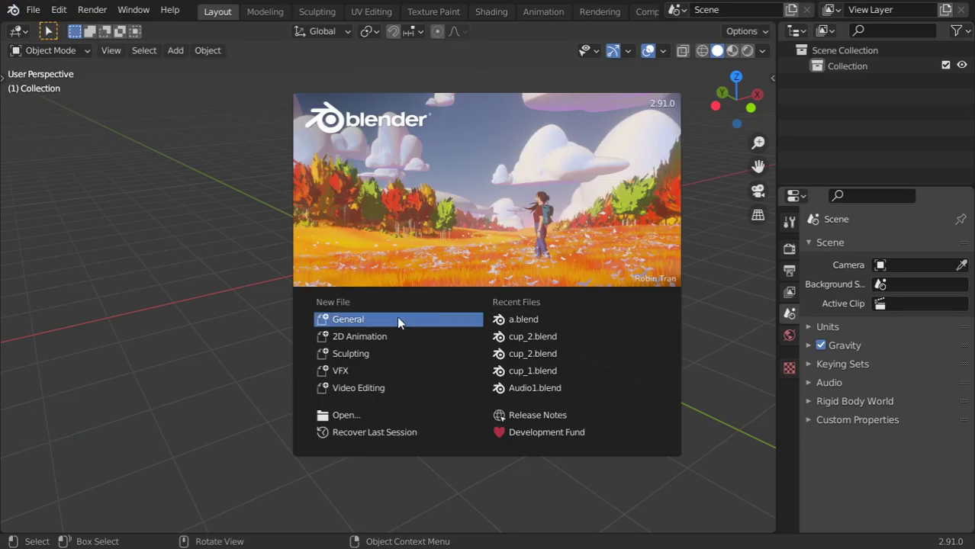
{"action": "left_click", "coordinate": [360, 324]}
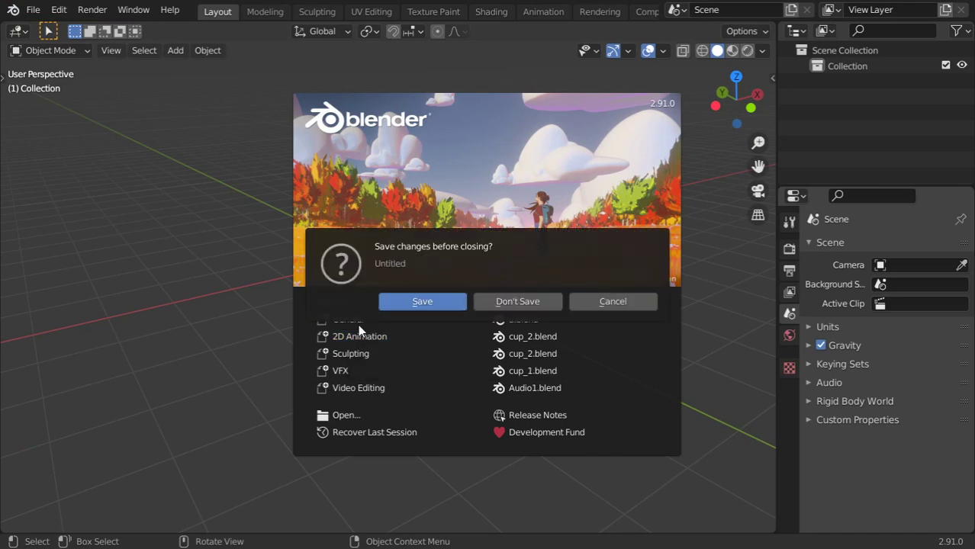
{"action": "left_click", "coordinate": [502, 299]}
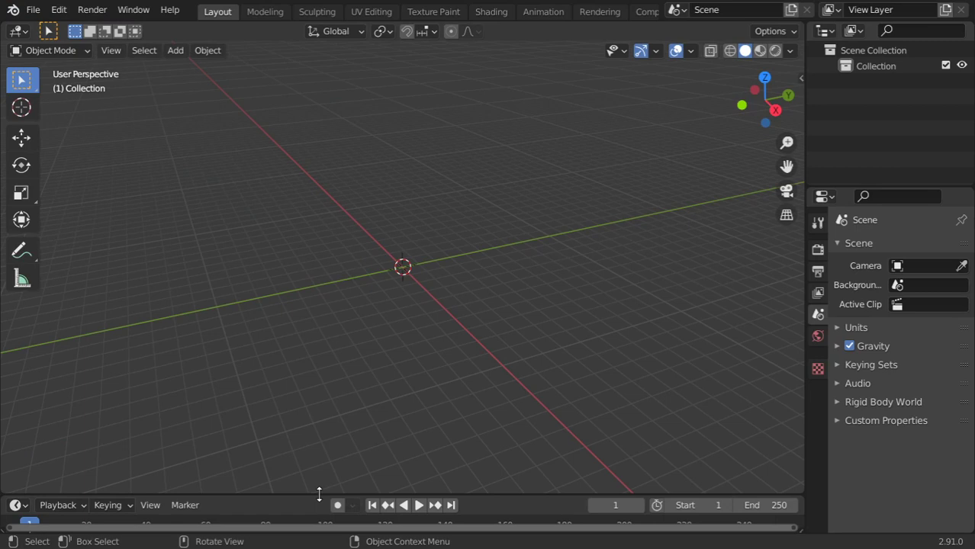
- Join the timeline area into the 3D viewport so the viewport fills the space
{"action": "left_click_drag", "start_coordinate": [320, 496], "coordinate": [311, 443]}
{"action": "right_click", "coordinate": [312, 445]}
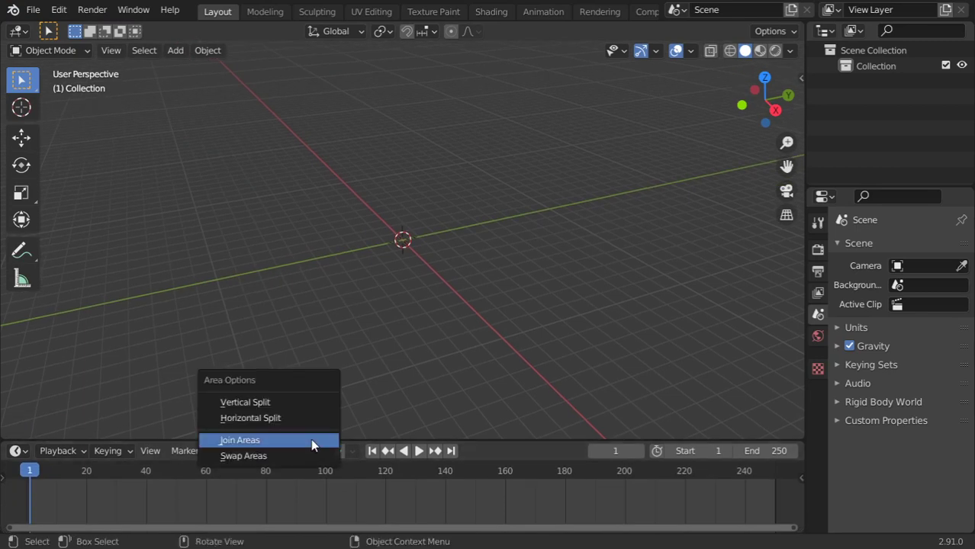
{"action": "left_click", "coordinate": [312, 441]}
{"action": "left_click", "coordinate": [374, 248]}
- Add a mesh cube at the scene centre, scale it up about 20%, then undo the scaling
{"action": "key", "text": "shift+a"}
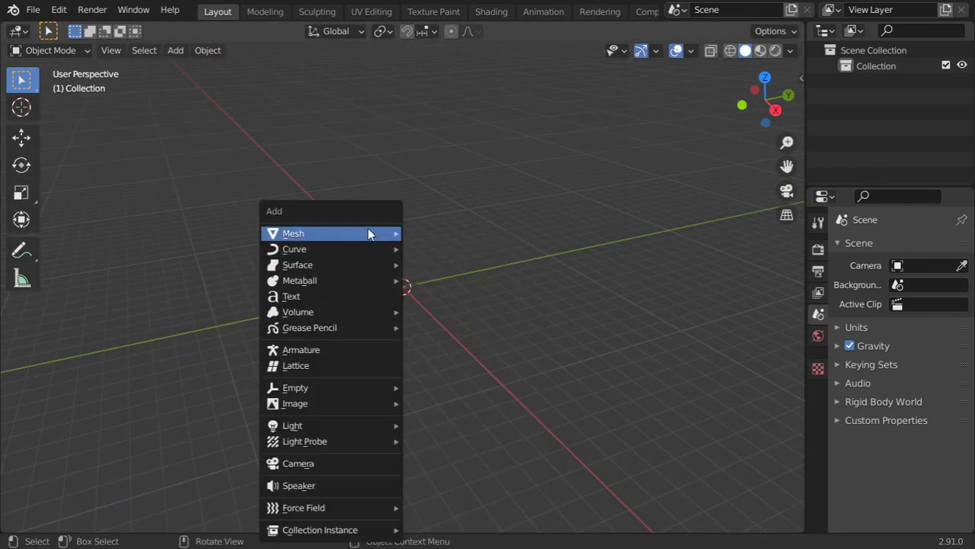
{"action": "mouse_move", "coordinate": [371, 231]}
{"action": "left_click", "coordinate": [429, 247]}
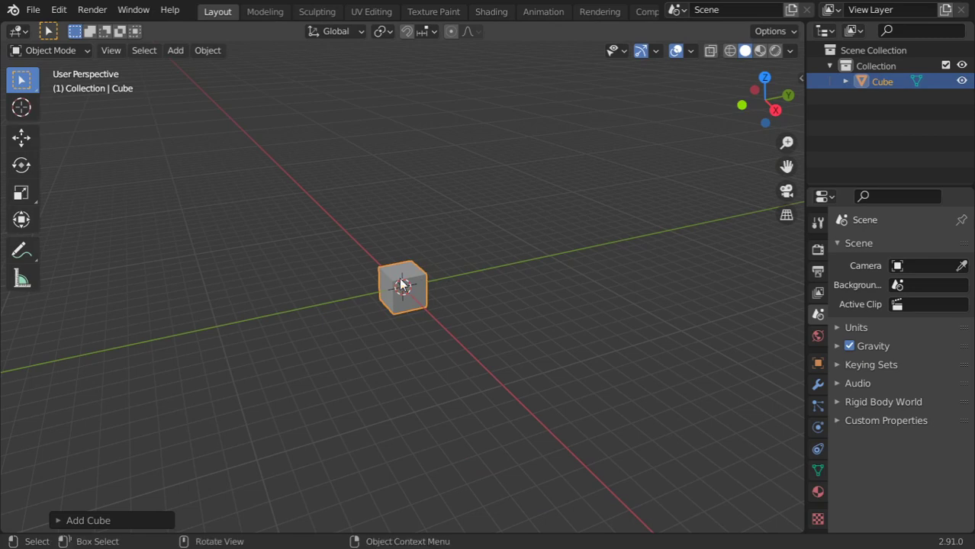
{"action": "key", "text": "s"}
{"action": "left_click", "coordinate": [409, 284]}
{"action": "key", "text": "ctrl+z"}
- Enable Emulate 3 Button Mouse and Emulate Numpad in the Input preferences
{"action": "left_click", "coordinate": [55, 10]}
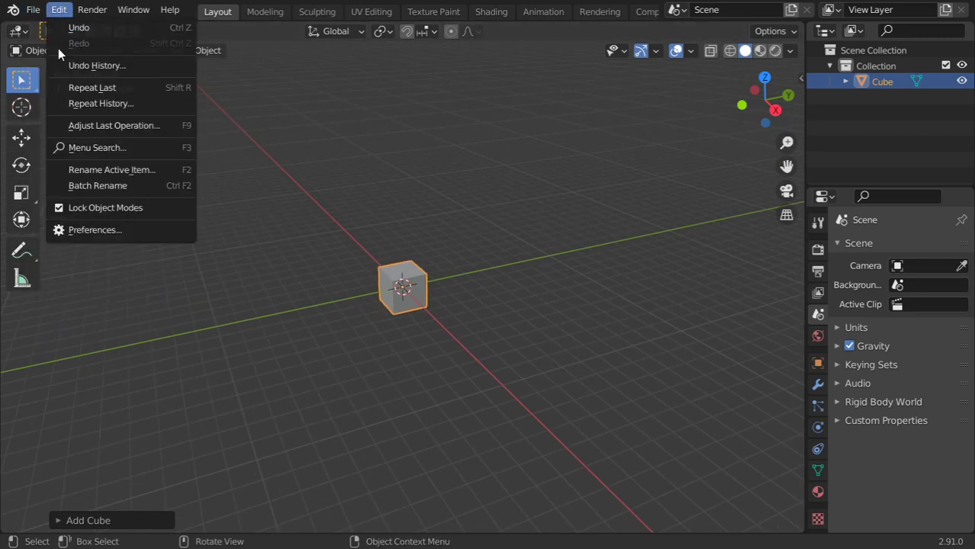
{"action": "left_click", "coordinate": [109, 234]}
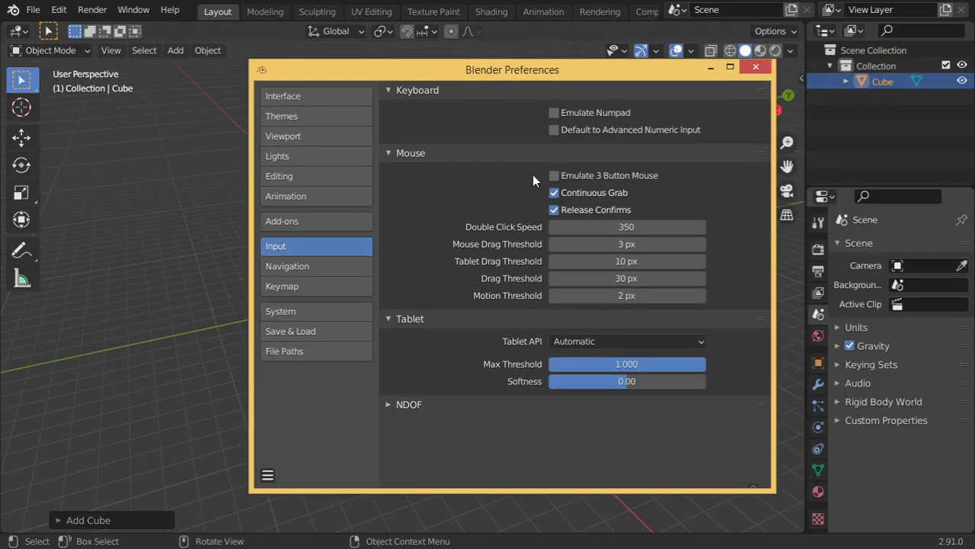
{"action": "left_click", "coordinate": [565, 177]}
{"action": "left_click", "coordinate": [554, 113]}
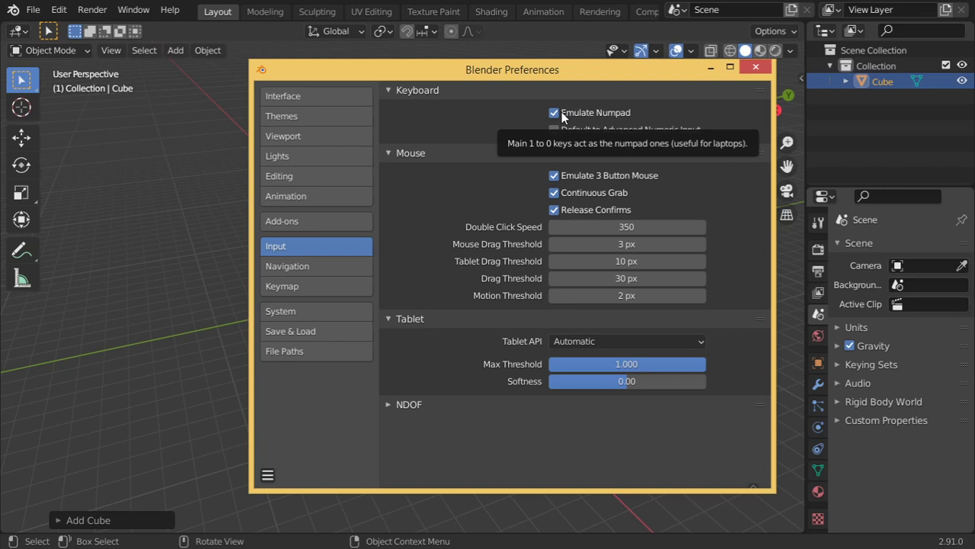
- Save the preferences from the preferences menu
{"action": "left_click", "coordinate": [268, 475]}
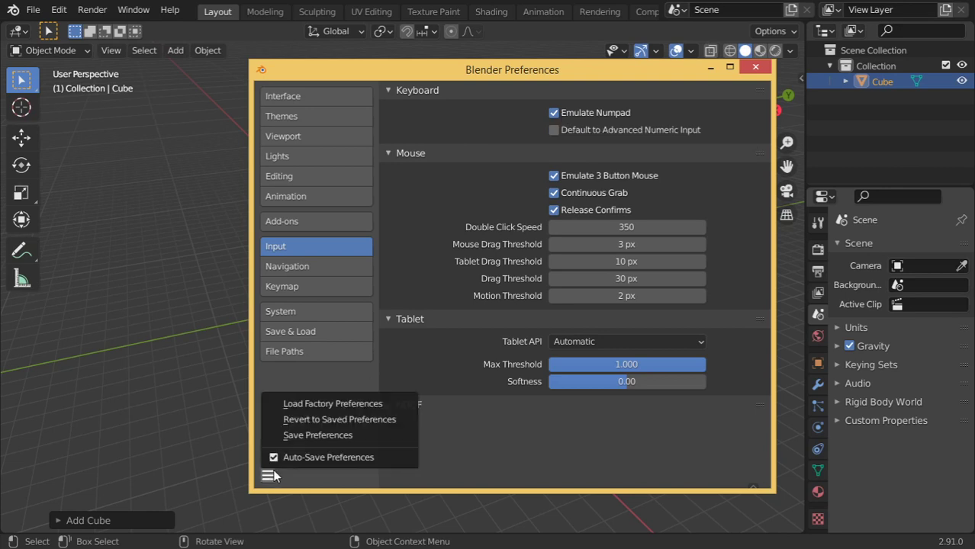
{"action": "left_click", "coordinate": [289, 435]}
{"action": "left_click", "coordinate": [268, 475]}
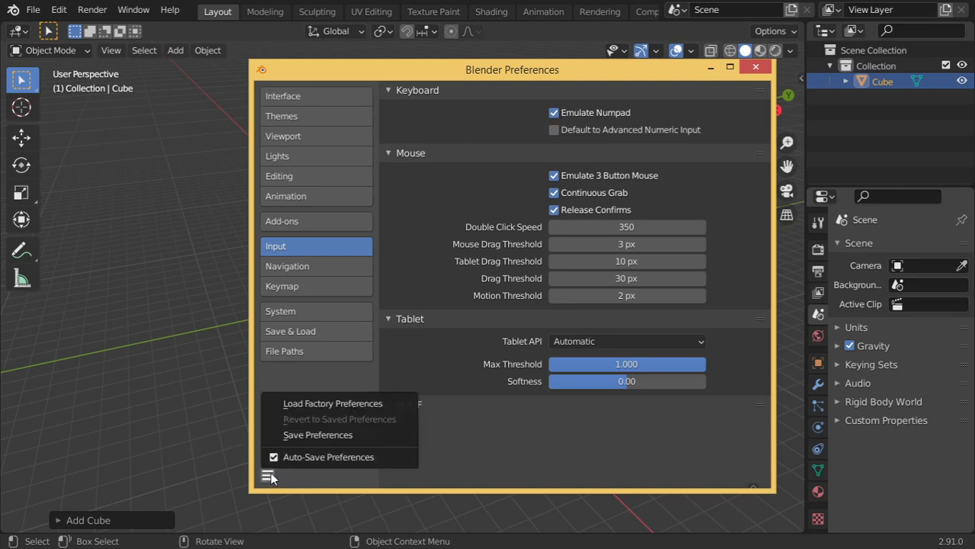
{"action": "left_click", "coordinate": [288, 434]}
- Close Preferences and drag the Move tool's red X arrow to slide the cube to about -0.46 m
{"action": "left_click", "coordinate": [755, 69]}
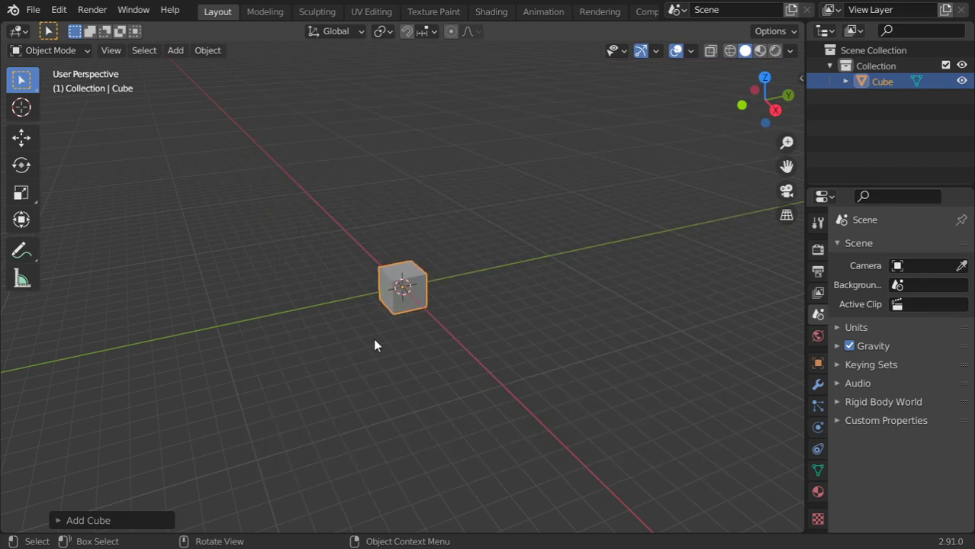
{"action": "scroll", "coordinate": [373, 338], "scroll_direction": "up", "scroll_amount": 5}
{"action": "middle_click_drag", "start_coordinate": [399, 270], "coordinate": [440, 285]}
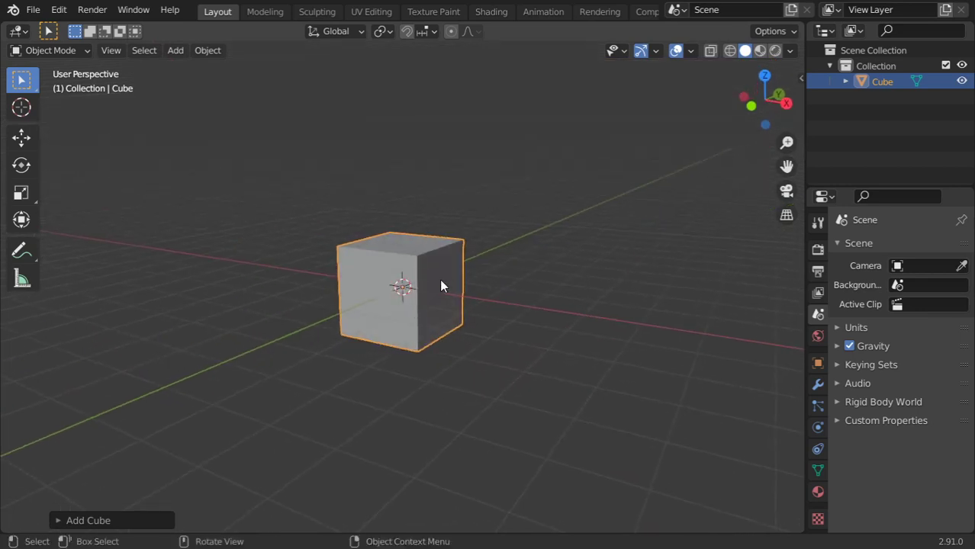
{"action": "scroll", "coordinate": [440, 286], "scroll_direction": "up", "scroll_amount": 2}
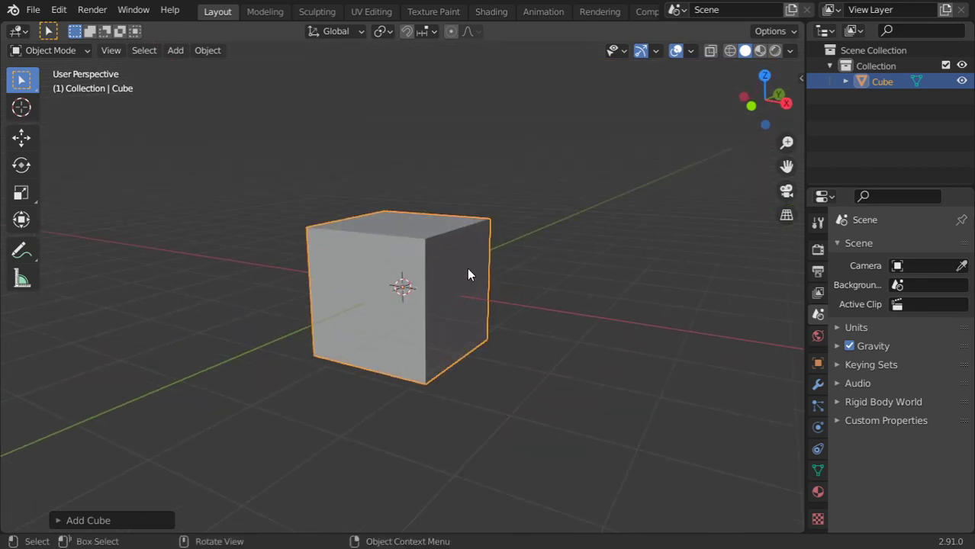
{"action": "left_click", "coordinate": [33, 140]}
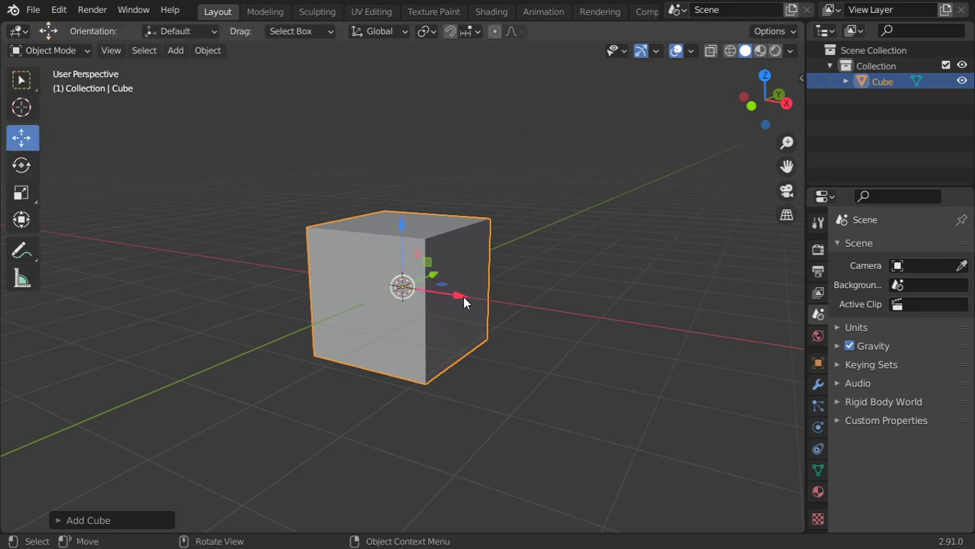
{"action": "left_click_drag", "start_coordinate": [462, 296], "coordinate": [442, 269]}
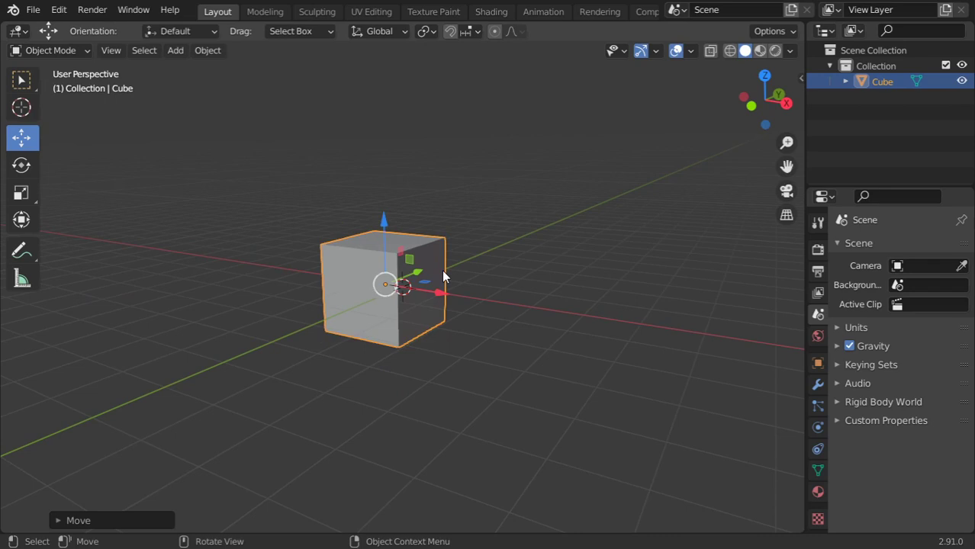
- Check the cube's Location in the N sidebar, toggle Screencast Keys, then hide the sidebar
{"action": "middle_click_drag", "start_coordinate": [442, 269], "coordinate": [528, 286]}
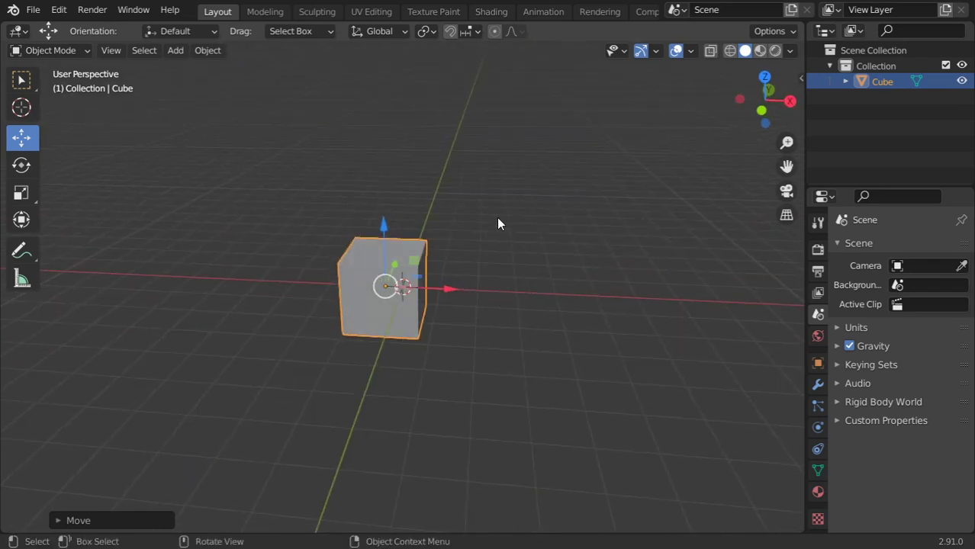
{"action": "middle_click_drag", "start_coordinate": [497, 223], "coordinate": [568, 209]}
{"action": "key", "text": "n"}
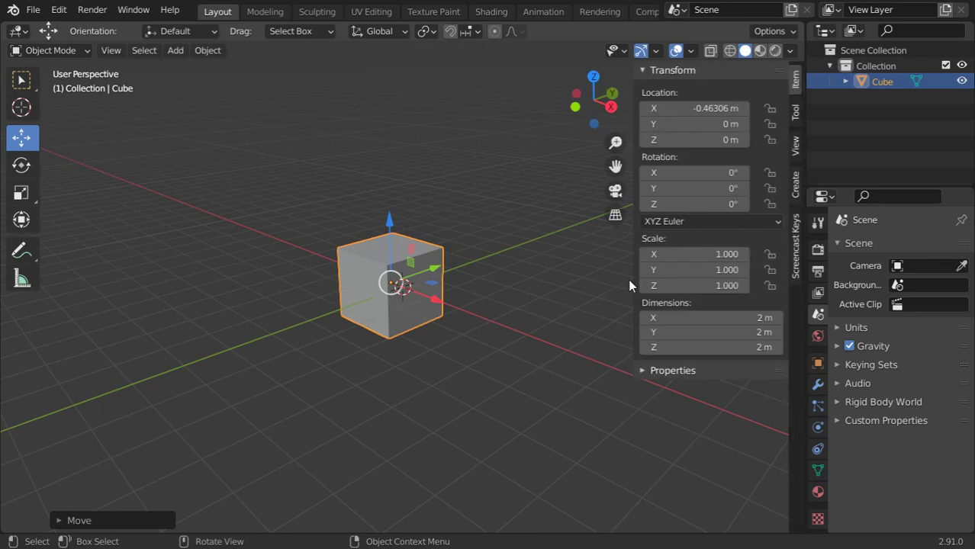
{"action": "left_click", "coordinate": [793, 242]}
{"action": "key", "text": "n"}
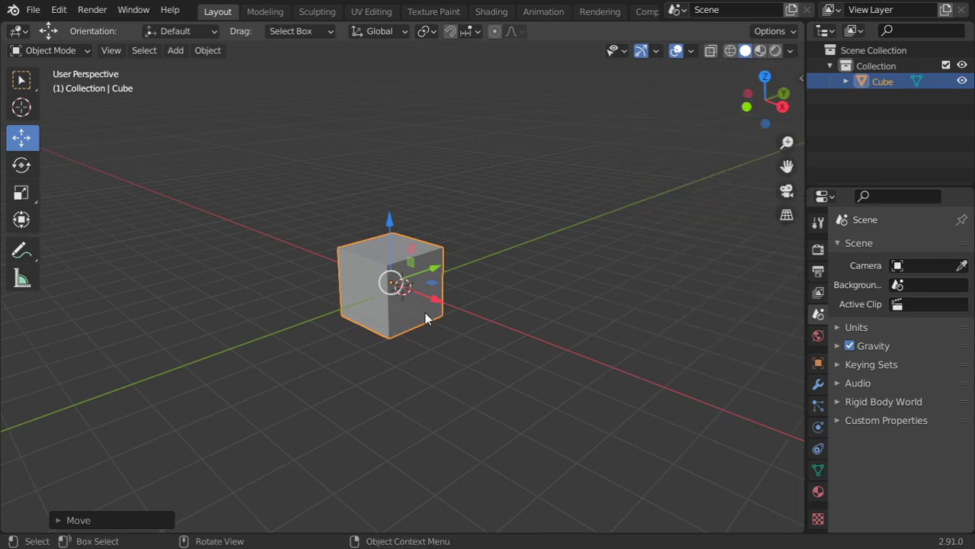
{"action": "key", "text": "n"}
{"action": "left_click", "coordinate": [655, 70]}
{"action": "key", "text": "n"}
{"action": "middle_click_drag", "start_coordinate": [416, 285], "coordinate": [485, 281]}
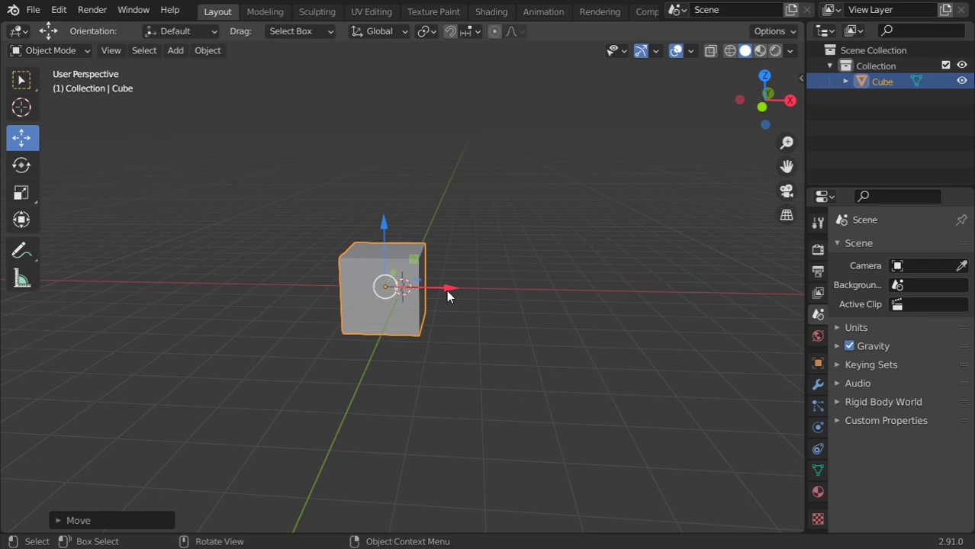
- Slide the cube along X, then drag it freely across the floor
{"action": "middle_click_drag", "start_coordinate": [489, 302], "coordinate": [449, 317], "text": "alt"}
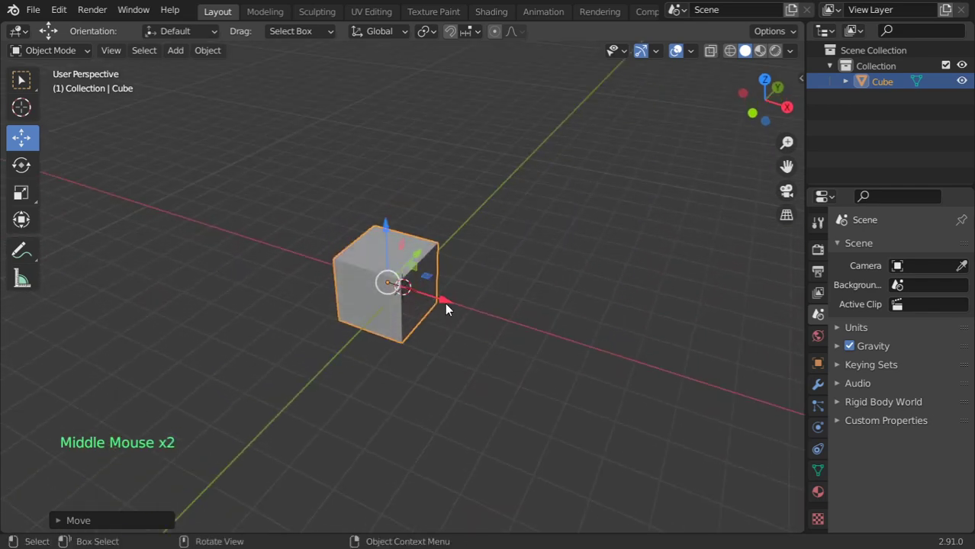
{"action": "left_click_drag", "start_coordinate": [446, 307], "coordinate": [527, 328]}
{"action": "key", "text": "alt"}
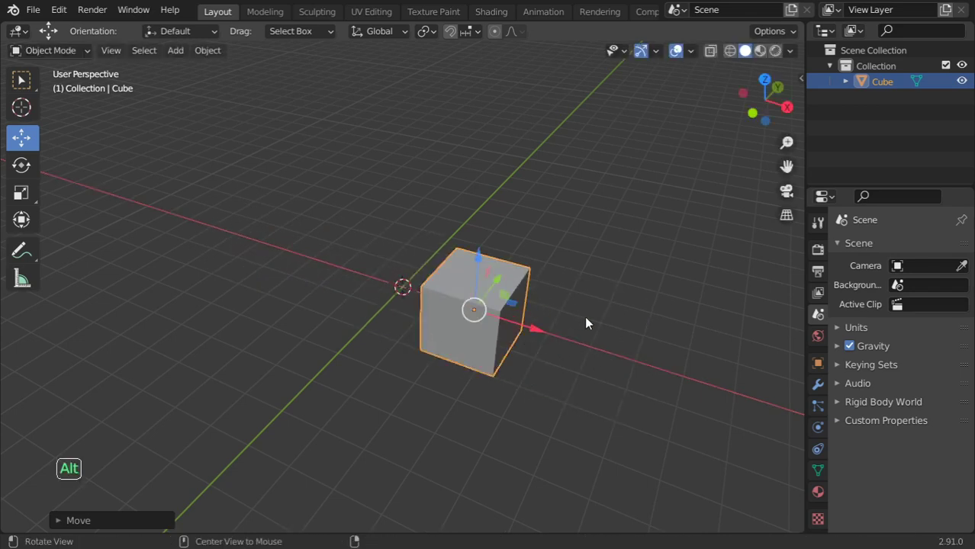
{"action": "middle_click_drag", "start_coordinate": [586, 323], "coordinate": [489, 313]}
{"action": "left_click_drag", "start_coordinate": [424, 326], "coordinate": [700, 266]}
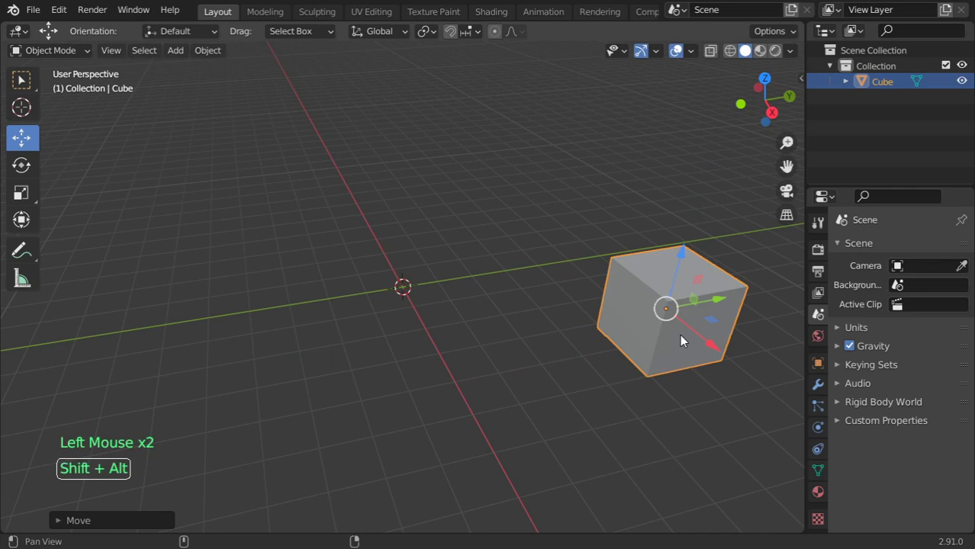
{"action": "middle_click_drag", "start_coordinate": [680, 341], "coordinate": [553, 324], "text": "shift"}
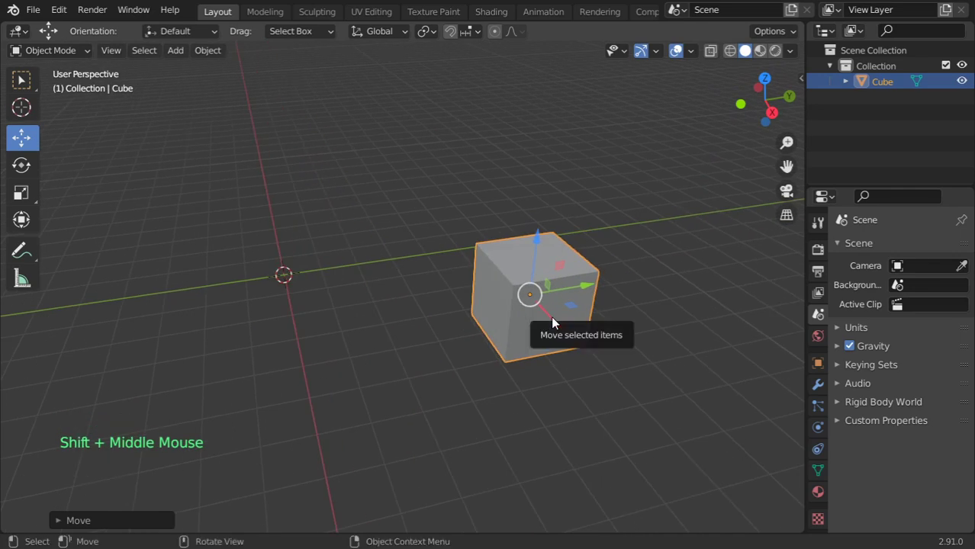
- Clear the cube's rotation and location with Alt+R and Alt+G, returning it to the origin
{"action": "key", "text": "alt+r"}
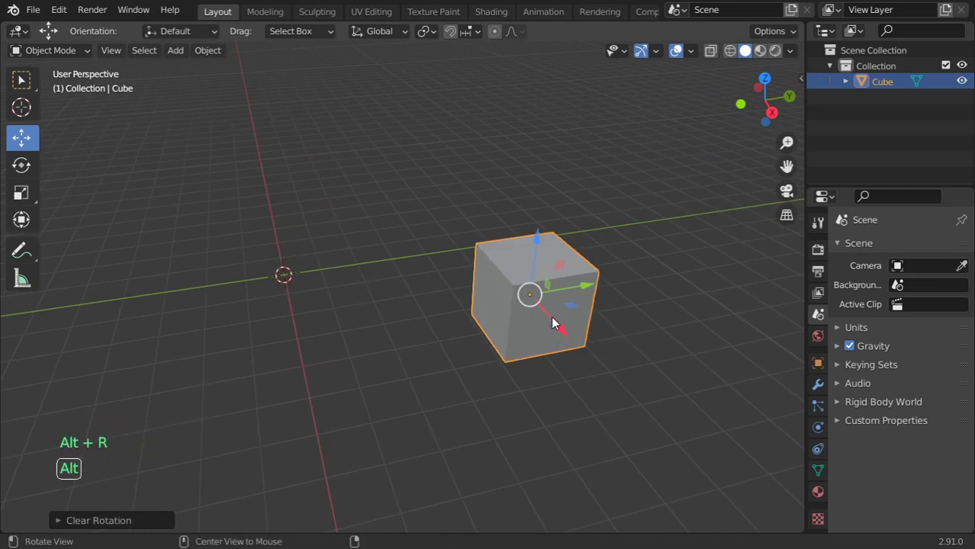
{"action": "key", "text": "alt+g"}
{"action": "middle_click_drag", "start_coordinate": [552, 321], "coordinate": [343, 320]}
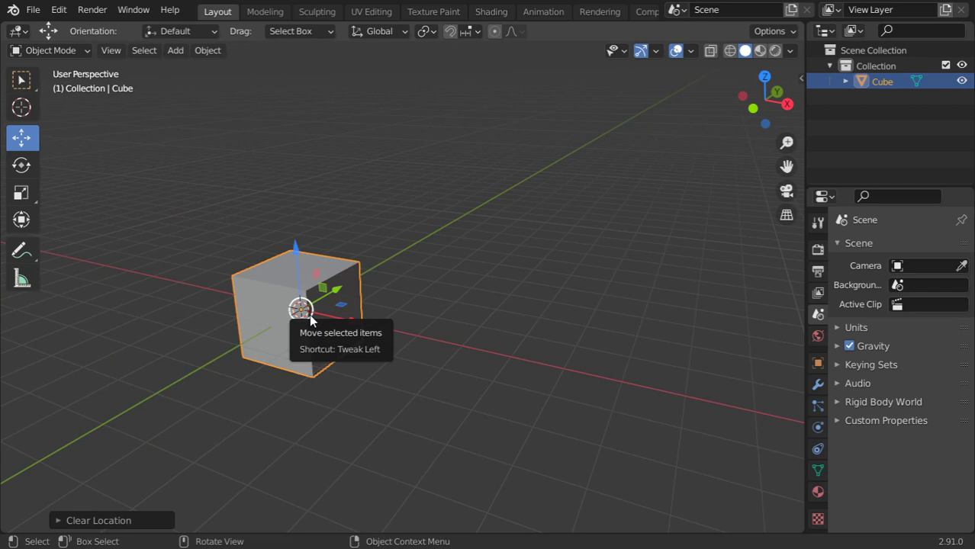
{"action": "middle_click_drag", "start_coordinate": [361, 300], "coordinate": [398, 316], "text": "shift"}
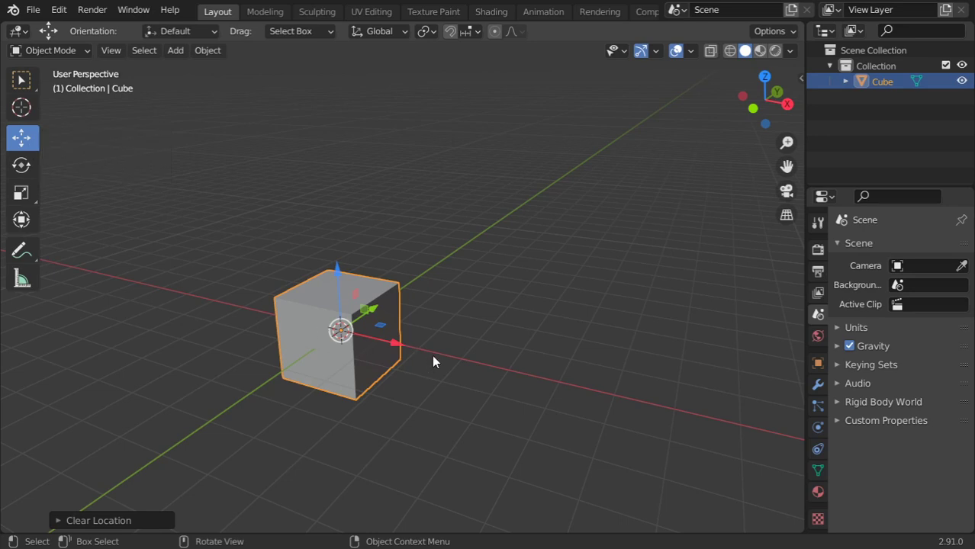
{"action": "left_click", "coordinate": [58, 10]}
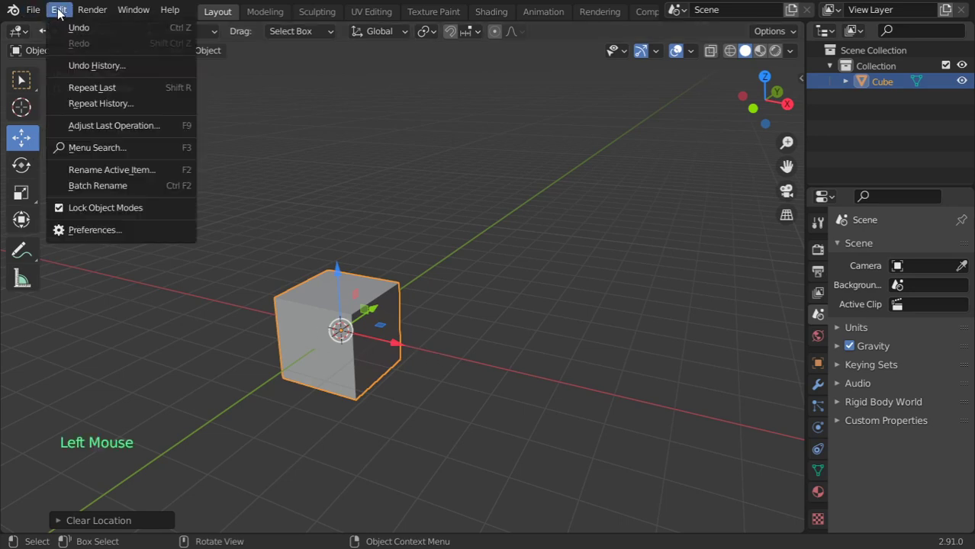
{"action": "left_click", "coordinate": [125, 230]}
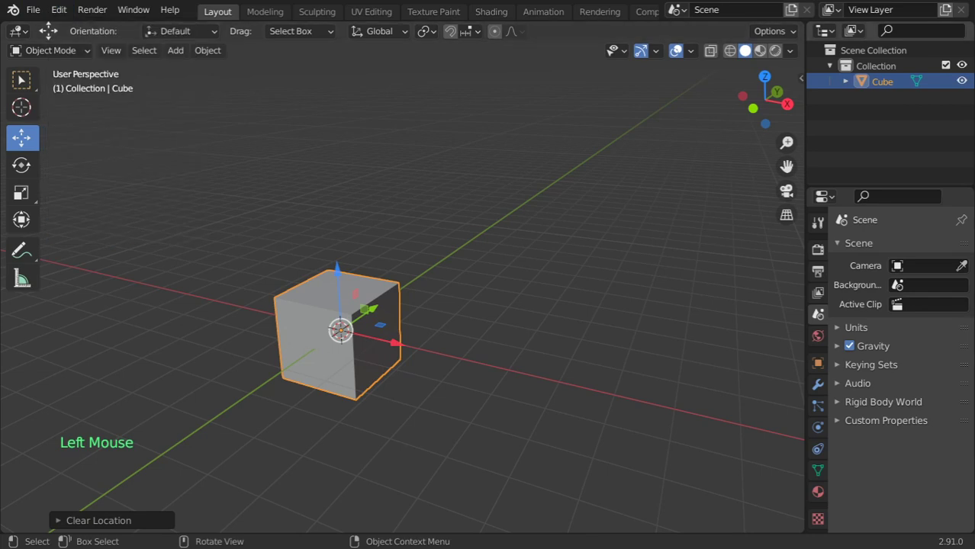
{"action": "left_click_drag", "start_coordinate": [961, 47], "coordinate": [480, 87]}
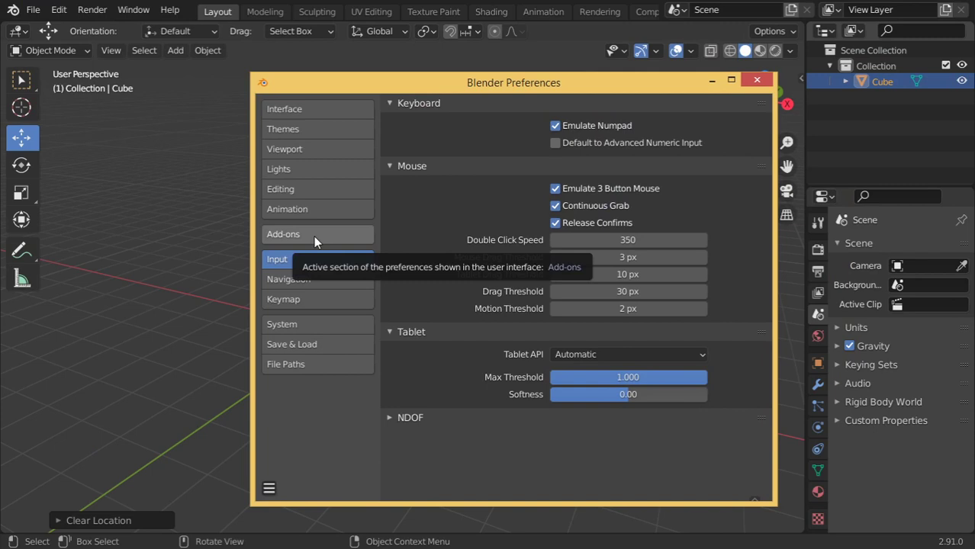
{"action": "left_click", "coordinate": [295, 297]}
{"action": "left_click", "coordinate": [472, 107]}
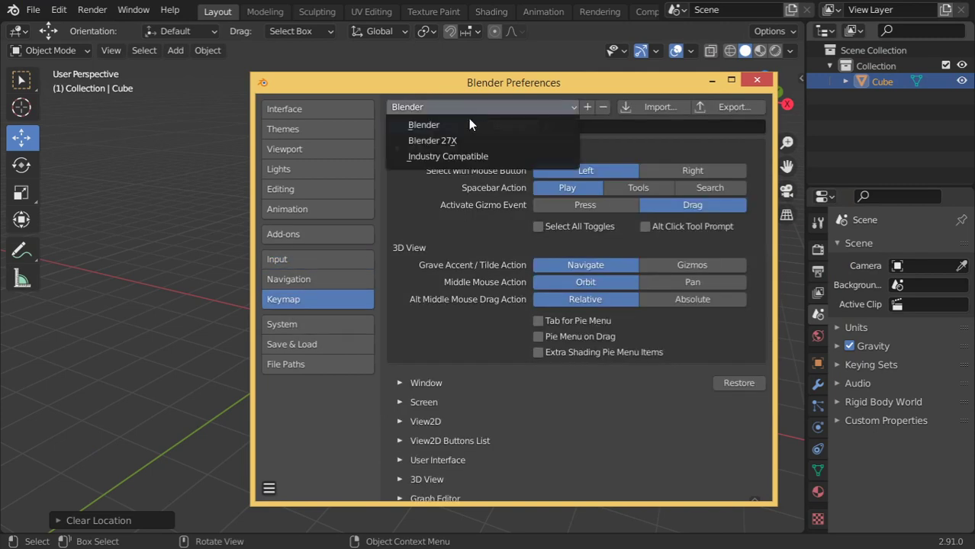
{"action": "left_click", "coordinate": [458, 142]}
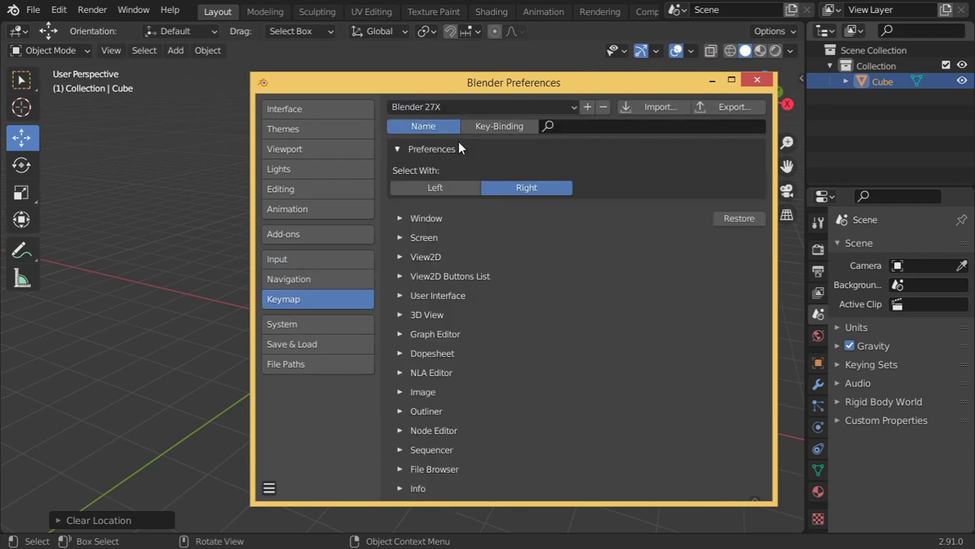
{"action": "left_click", "coordinate": [466, 106]}
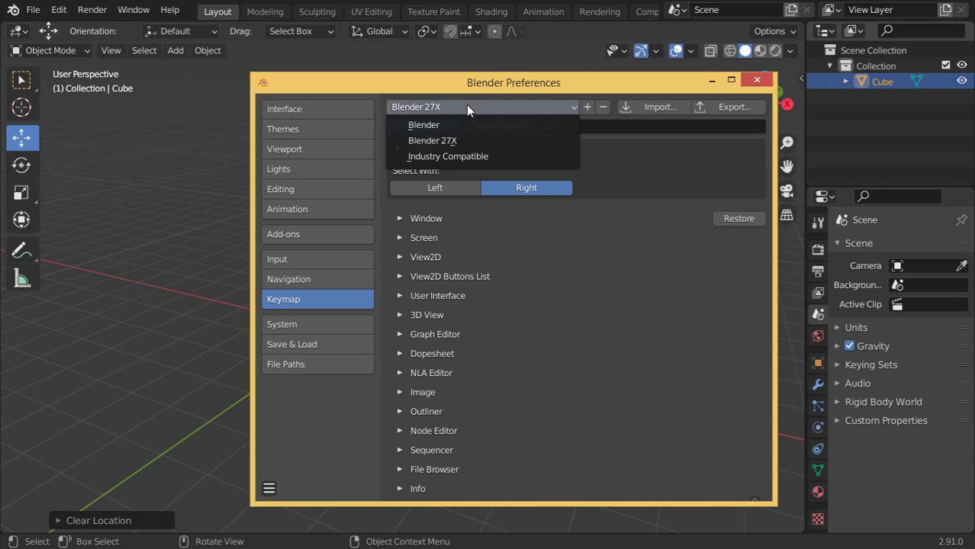
{"action": "left_click", "coordinate": [478, 158]}
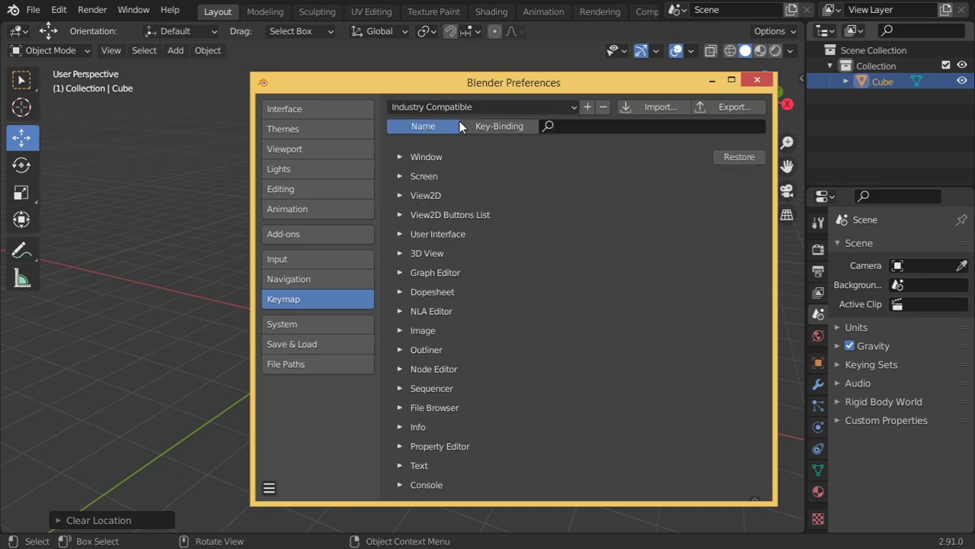
{"action": "left_click", "coordinate": [544, 111]}
{"action": "left_click", "coordinate": [510, 124]}
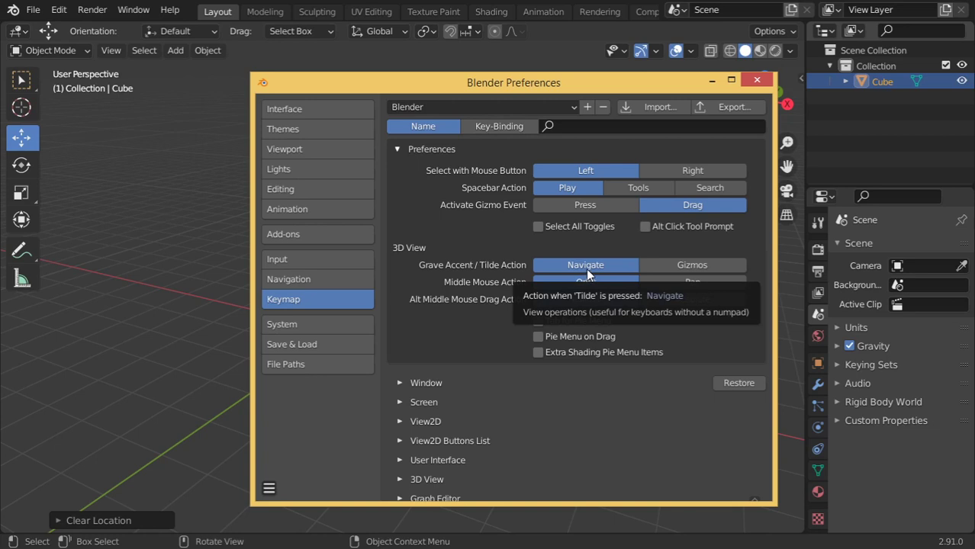
{"action": "left_click", "coordinate": [758, 83]}
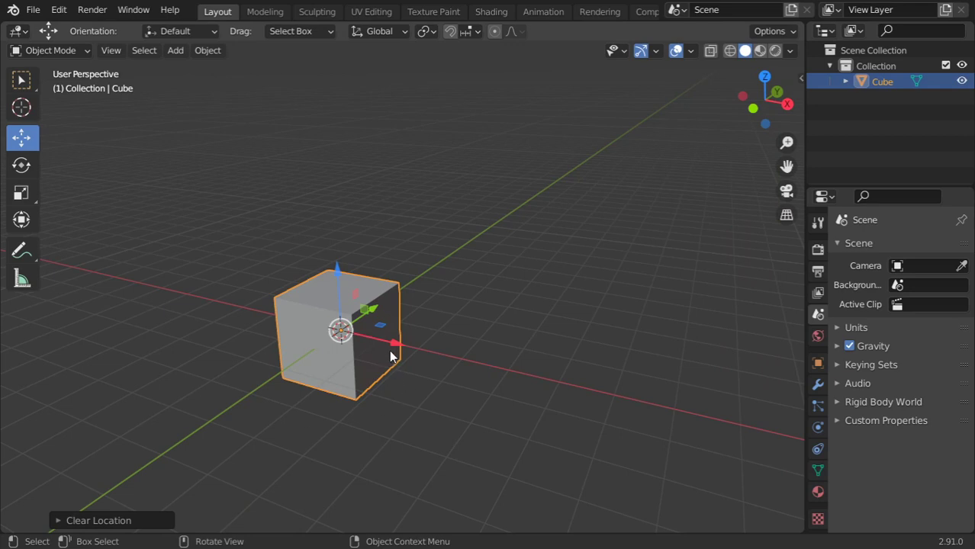
{"action": "middle_click_drag", "start_coordinate": [403, 355], "coordinate": [375, 328], "text": "shift"}
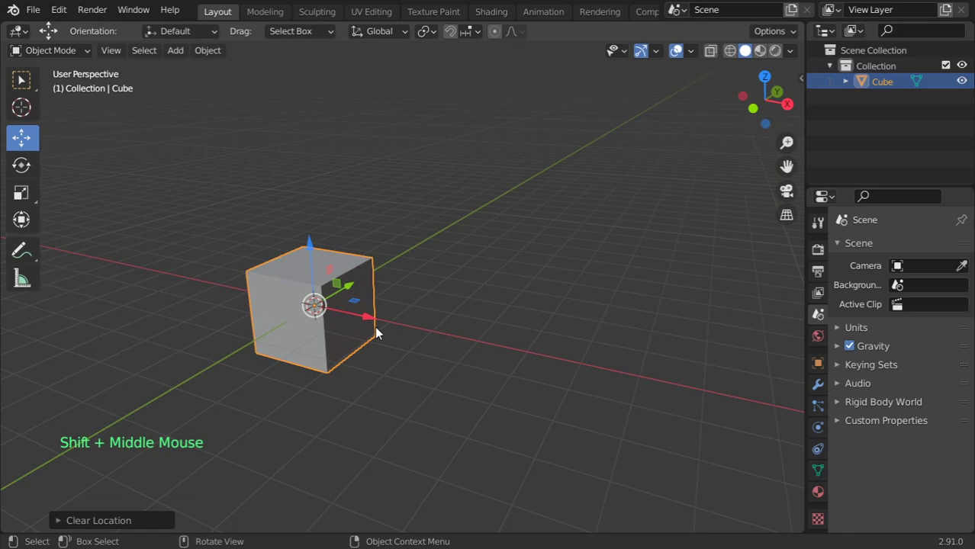
{"action": "key", "text": "g"}
{"action": "key", "text": "x"}
{"action": "key", "text": "2"}
{"action": "key", "text": "Return"}
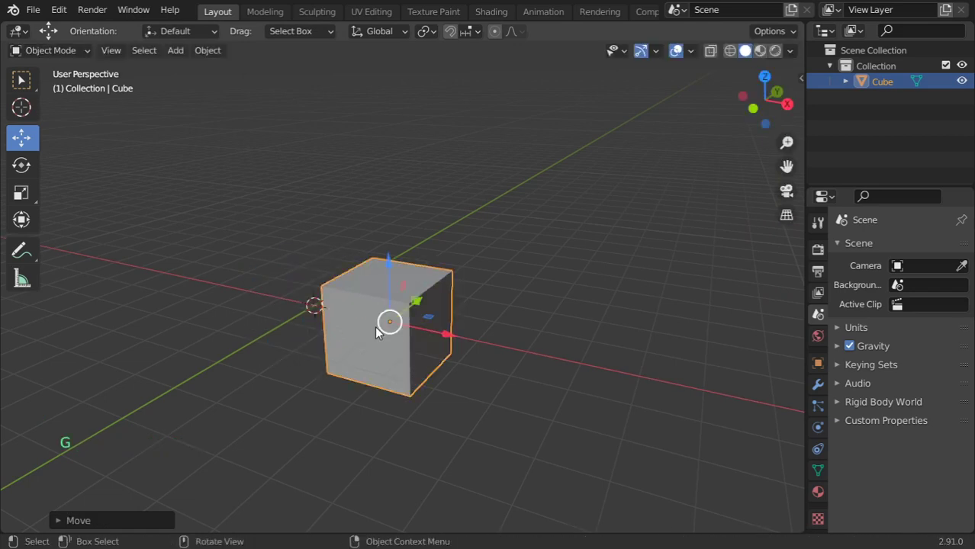
{"action": "middle_click_drag", "start_coordinate": [552, 355], "coordinate": [398, 339]}
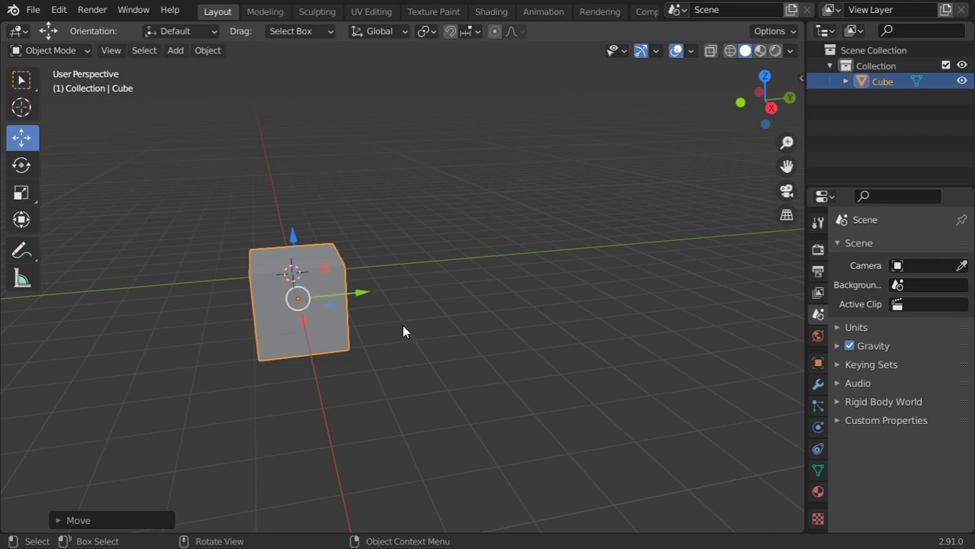
{"action": "key", "text": "g"}
{"action": "key", "text": "y"}
{"action": "key", "text": "2"}
{"action": "key", "text": "Return"}
{"action": "middle_click_drag", "start_coordinate": [401, 330], "coordinate": [523, 329]}
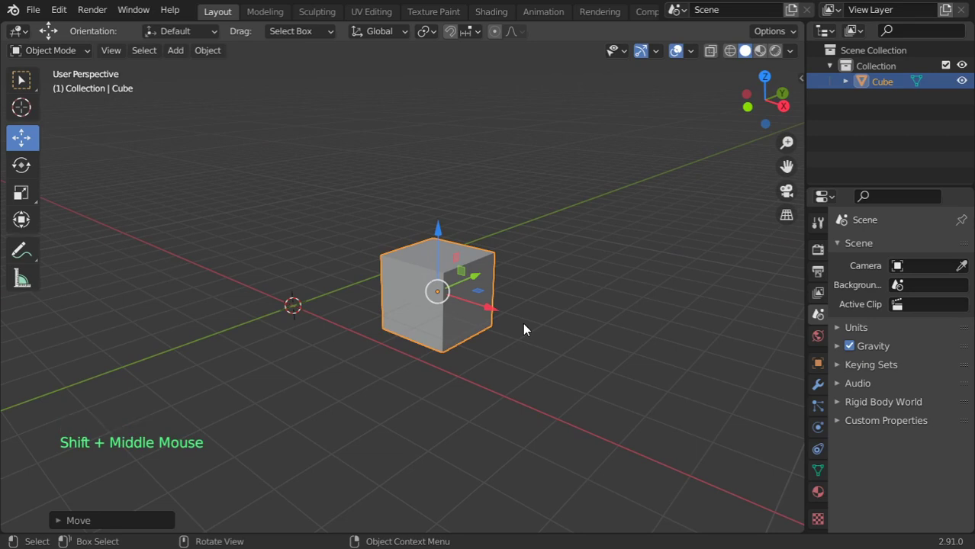
{"action": "type", "text": "gz"}
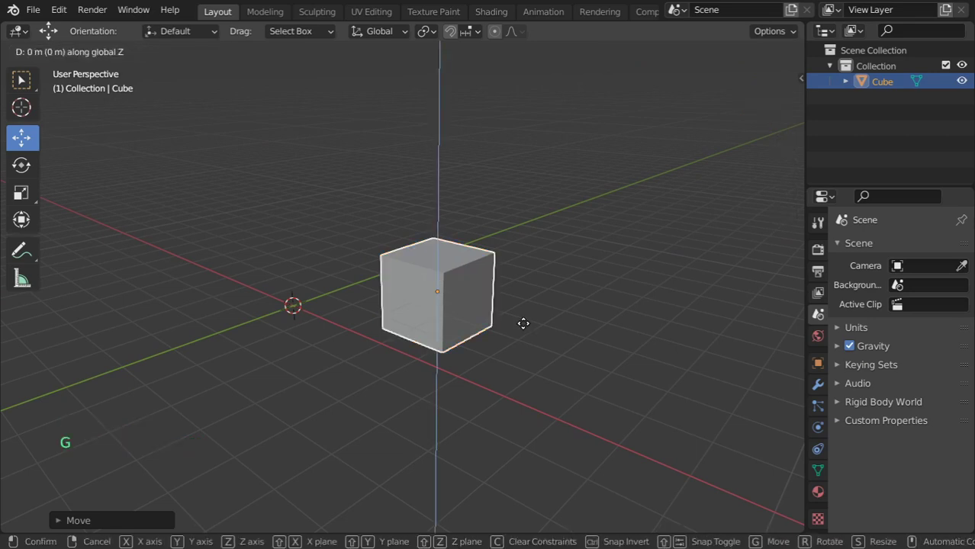
{"action": "type", "text": "0.5"}
{"action": "key", "text": "Return"}
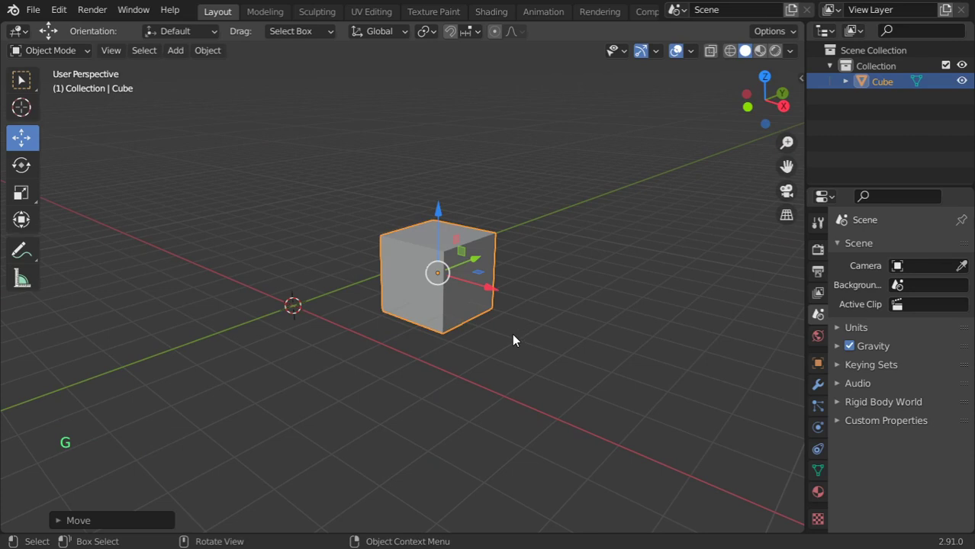
{"action": "middle_click_drag", "start_coordinate": [507, 313], "coordinate": [491, 321], "text": "shift"}
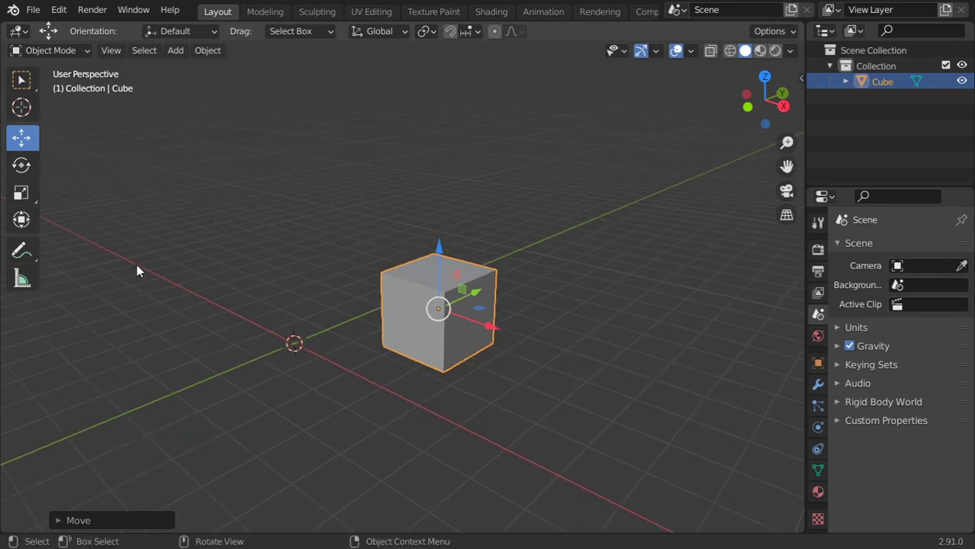
{"action": "type", "text": "gx"}
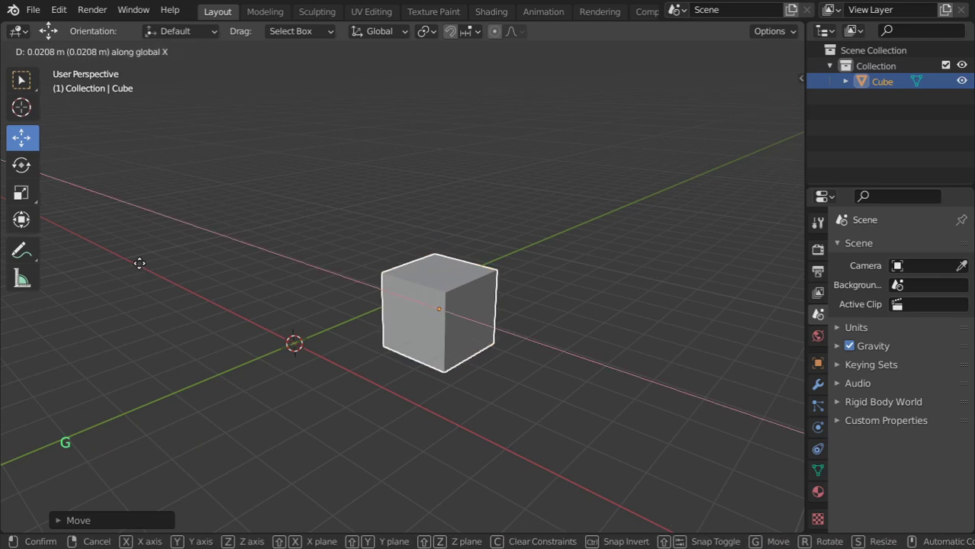
{"action": "type", "text": "-2"}
{"action": "key", "text": "Return"}
{"action": "type", "text": "gy0"}
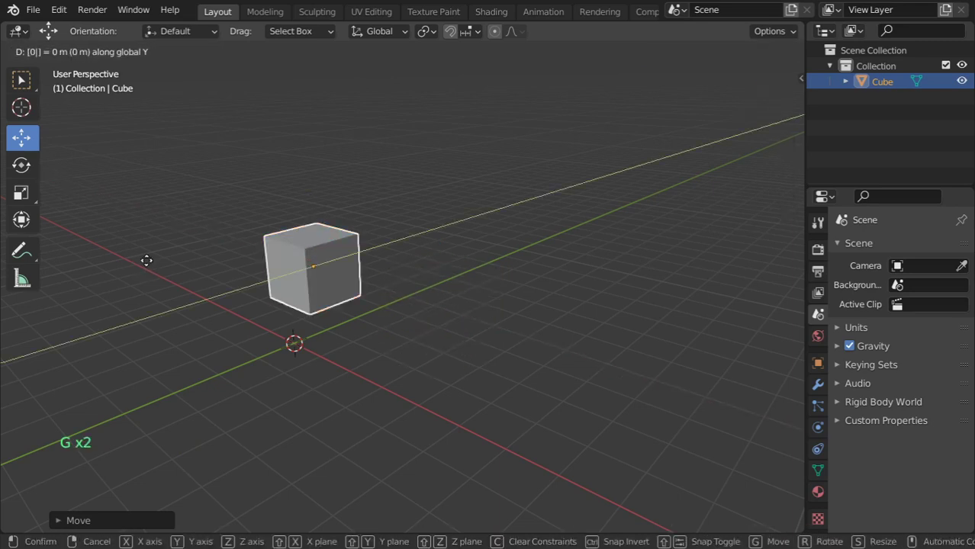
{"action": "key", "text": "Return"}
{"action": "type", "text": "gy"}
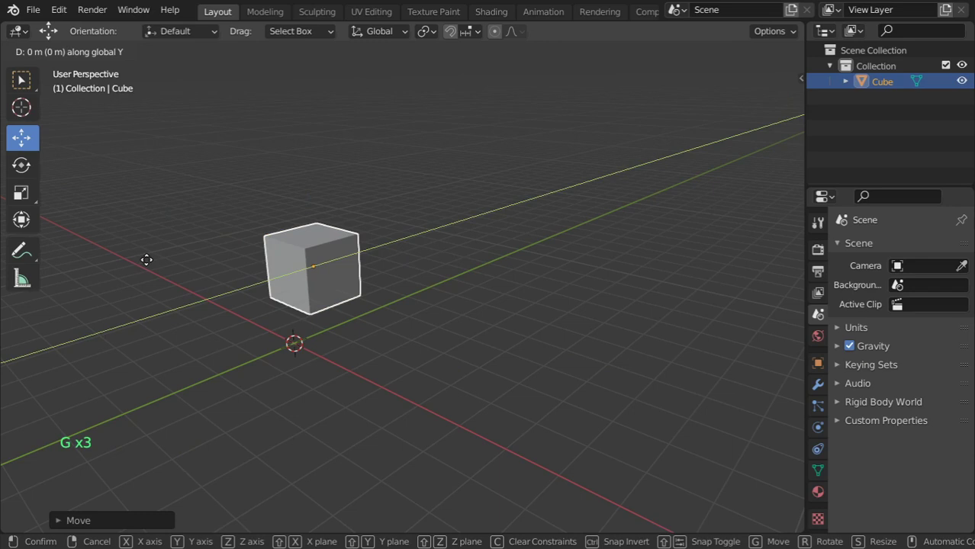
{"action": "type", "text": "-2"}
{"action": "key", "text": "Return"}
{"action": "type", "text": "gz"}
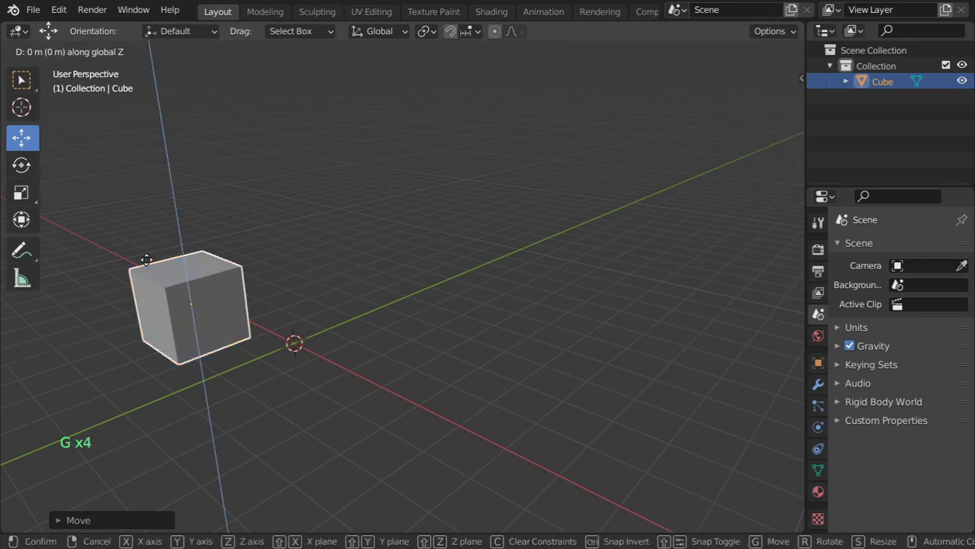
{"action": "type", "text": "-2"}
{"action": "key", "text": "Return"}
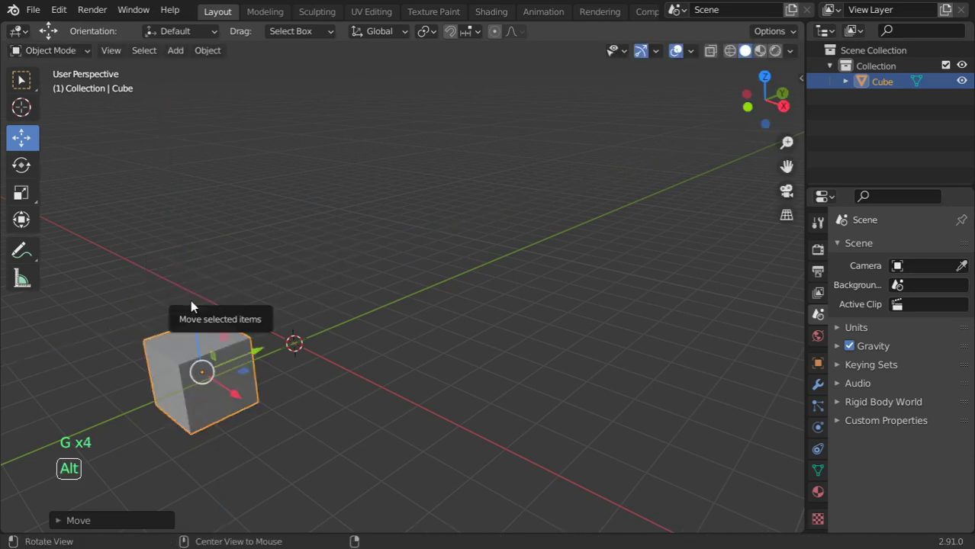
{"action": "key", "text": "alt+g"}
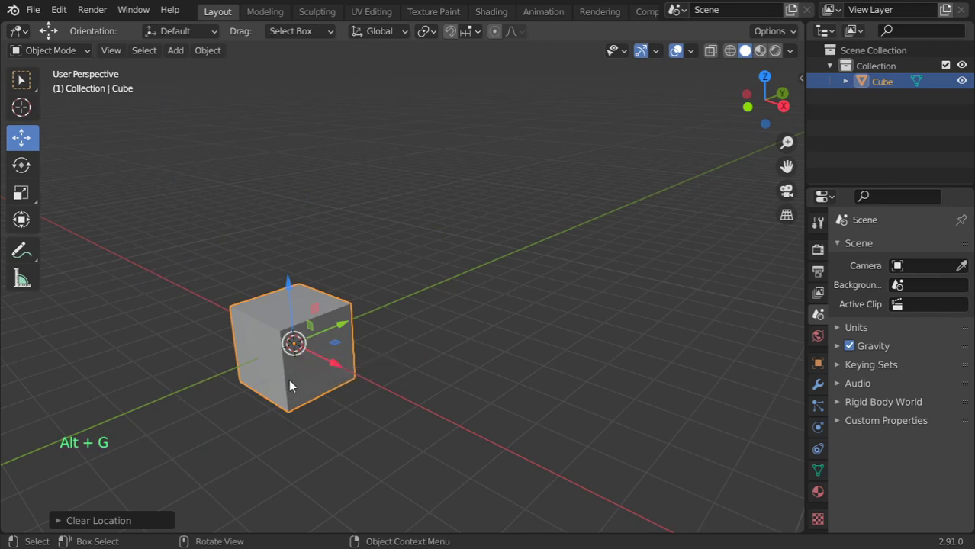
- Spin the cube about X and Z with the Rotate tool gizmo, then clear its rotation
{"action": "middle_click_drag", "start_coordinate": [331, 348], "coordinate": [313, 335]}
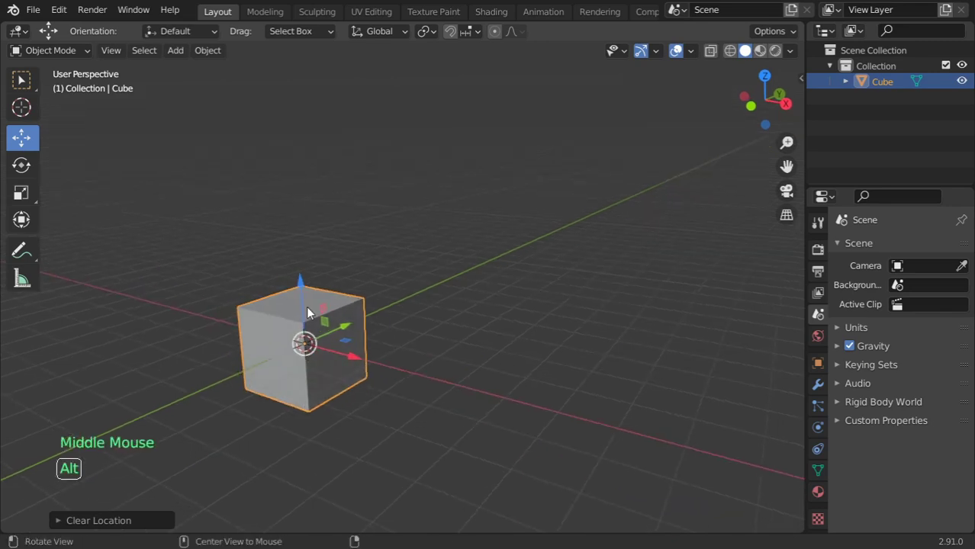
{"action": "left_click", "coordinate": [21, 165]}
{"action": "left_click_drag", "start_coordinate": [344, 339], "coordinate": [347, 360]}
{"action": "left_click_drag", "start_coordinate": [266, 325], "coordinate": [283, 279]}
{"action": "left_click_drag", "start_coordinate": [293, 367], "coordinate": [385, 359]}
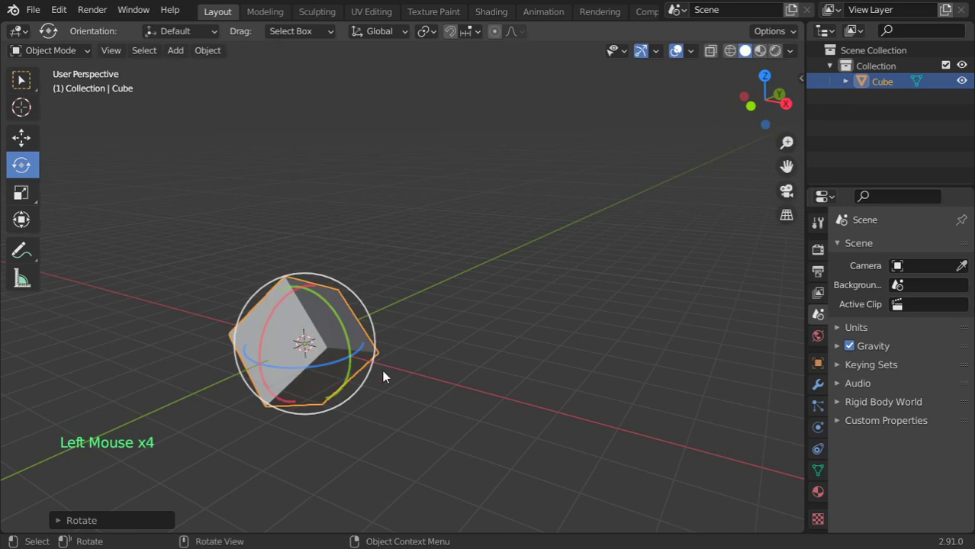
{"action": "key", "text": "alt+r"}
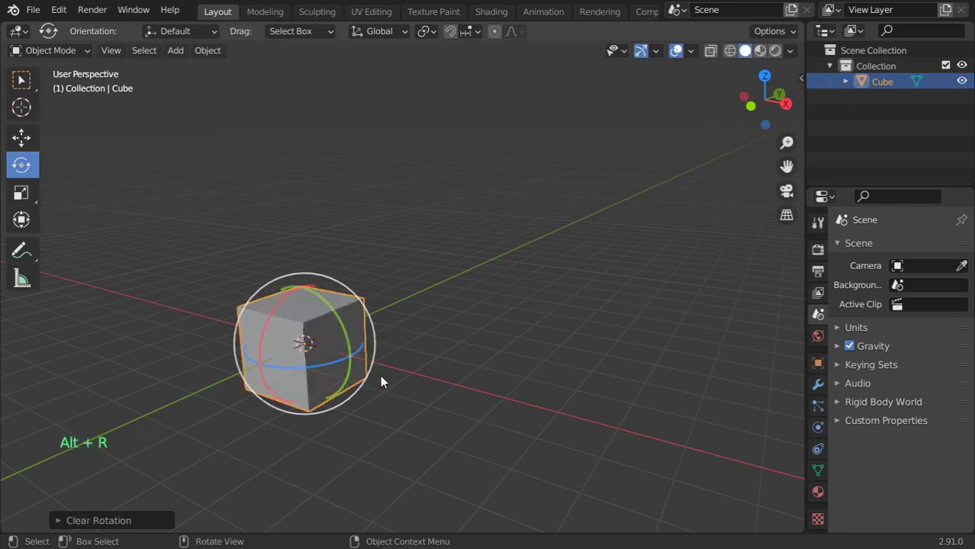
- Rotate the cube by keyboard about global X, then Z by 90°, then Y by -90°
{"action": "left_click", "coordinate": [22, 79]}
{"action": "key", "text": "r"}
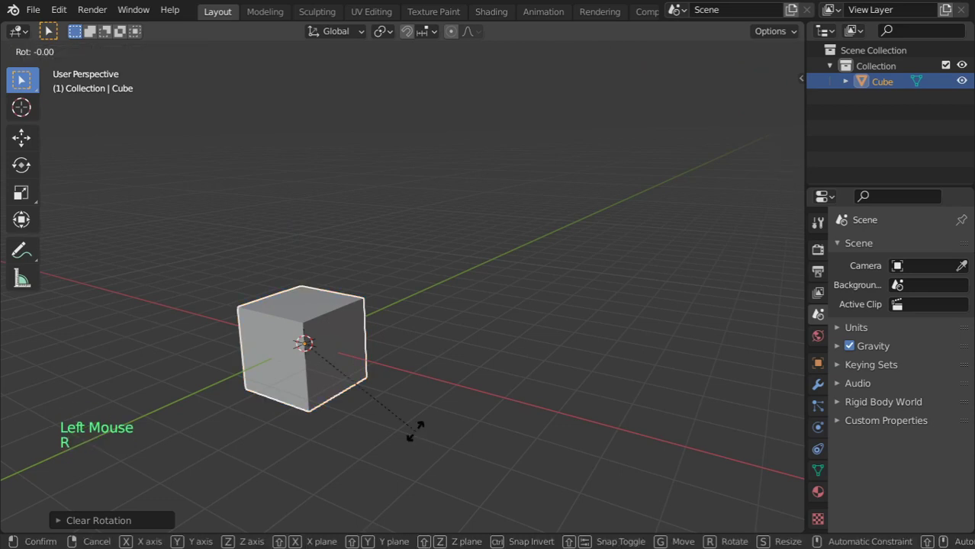
{"action": "key", "text": "x"}
{"action": "left_click", "coordinate": [416, 438]}
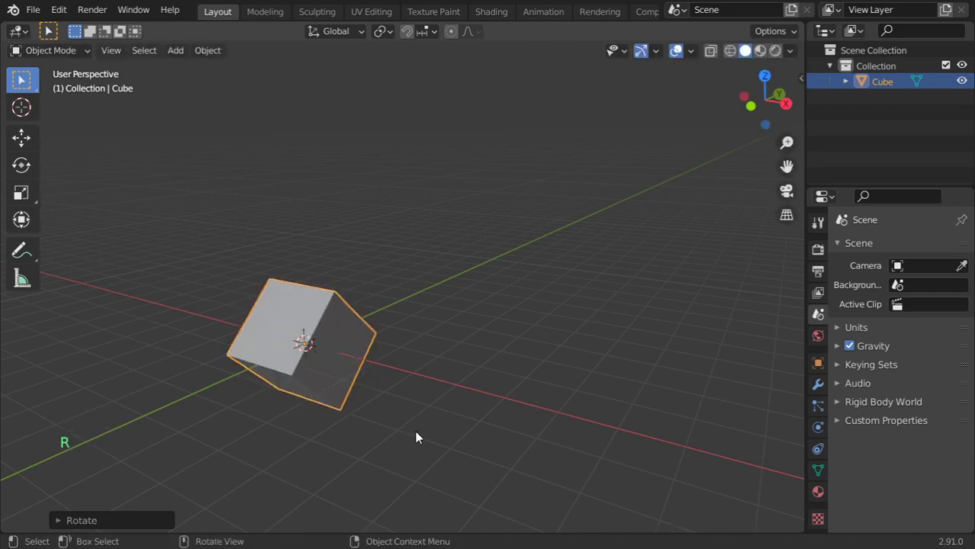
{"action": "type", "text": "rz"}
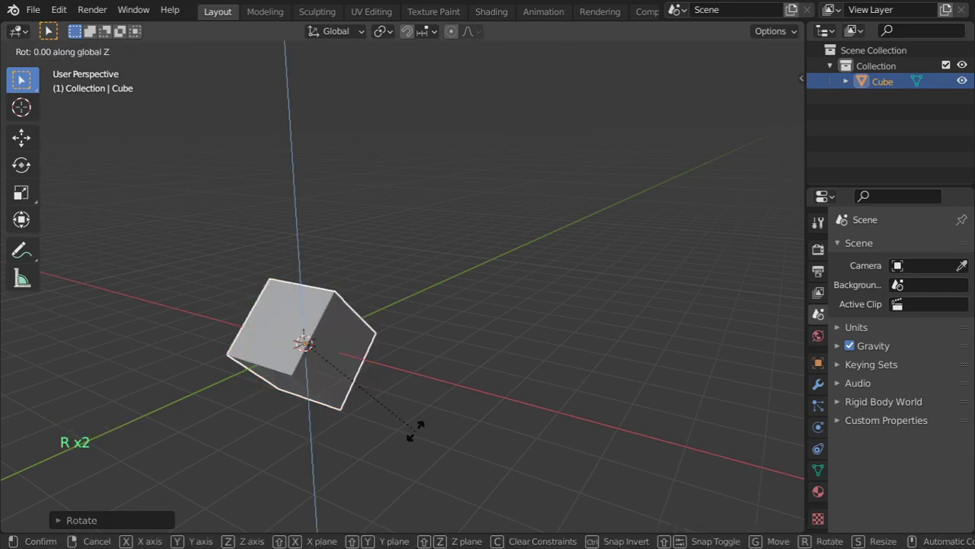
{"action": "type", "text": "90"}
{"action": "key", "text": "Return"}
{"action": "key", "text": "r"}
{"action": "key", "text": "y"}
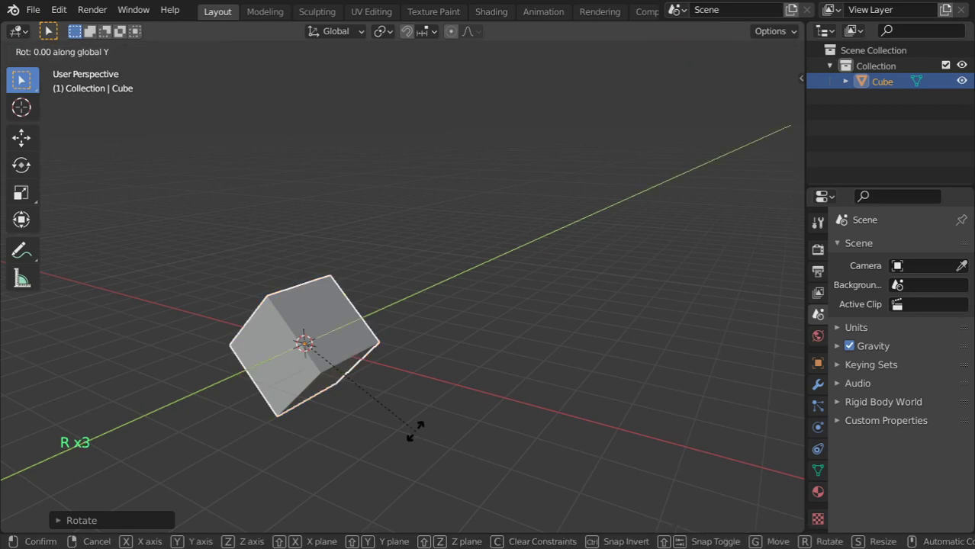
{"action": "type", "text": "-90"}
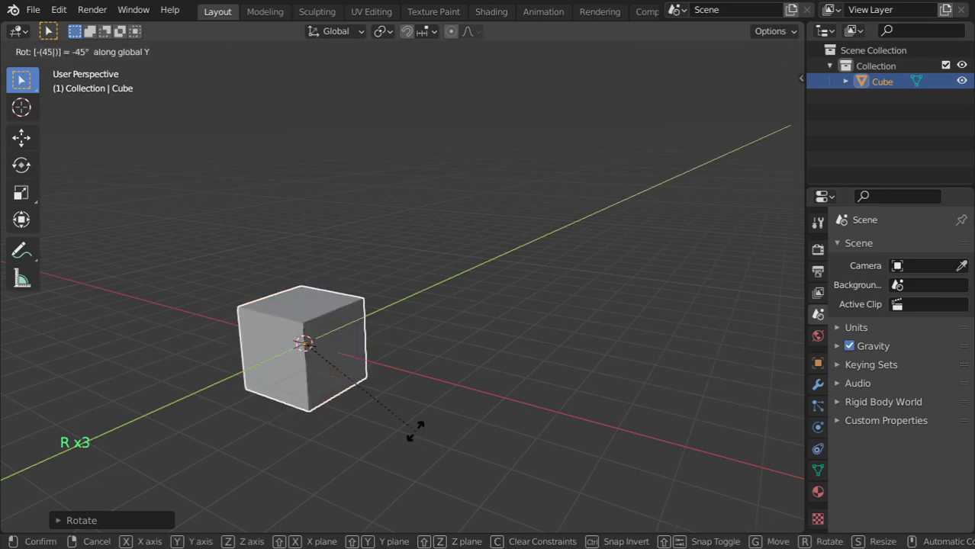
{"action": "key", "text": "Return"}
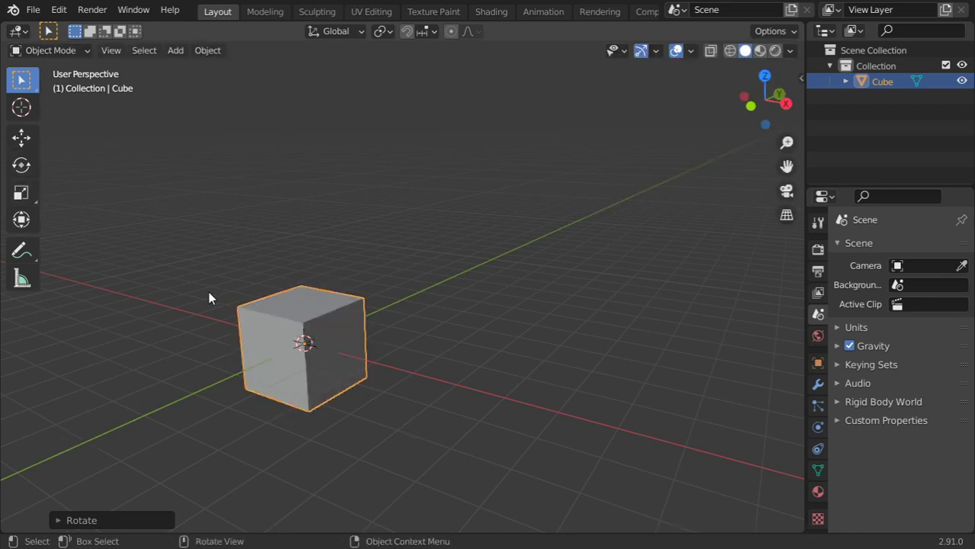
- With the Scale tool gizmo, stretch the cube along X, enlarge it evenly, and flatten it along Z
{"action": "left_click", "coordinate": [21, 192]}
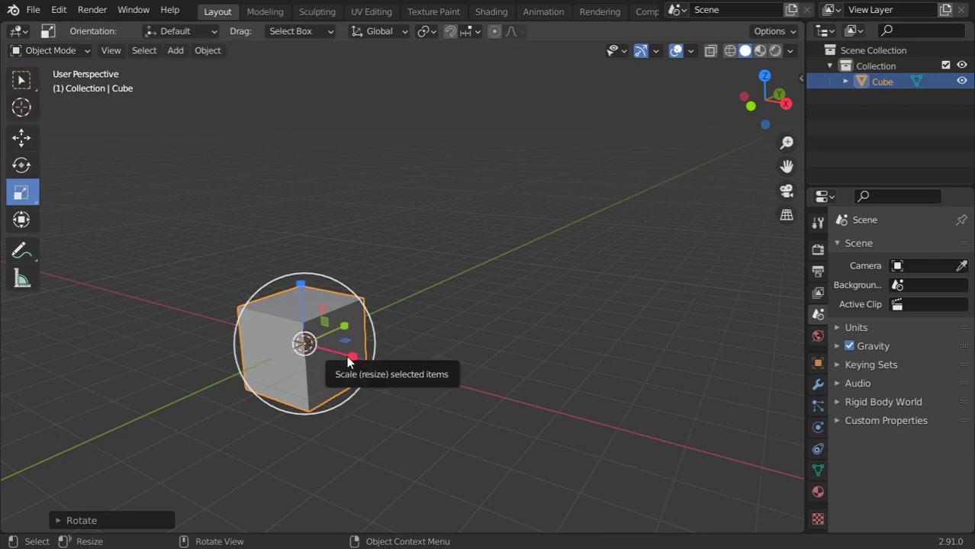
{"action": "left_click_drag", "start_coordinate": [350, 355], "coordinate": [382, 374]}
{"action": "left_click_drag", "start_coordinate": [360, 321], "coordinate": [389, 303]}
{"action": "left_click_drag", "start_coordinate": [302, 289], "coordinate": [324, 351]}
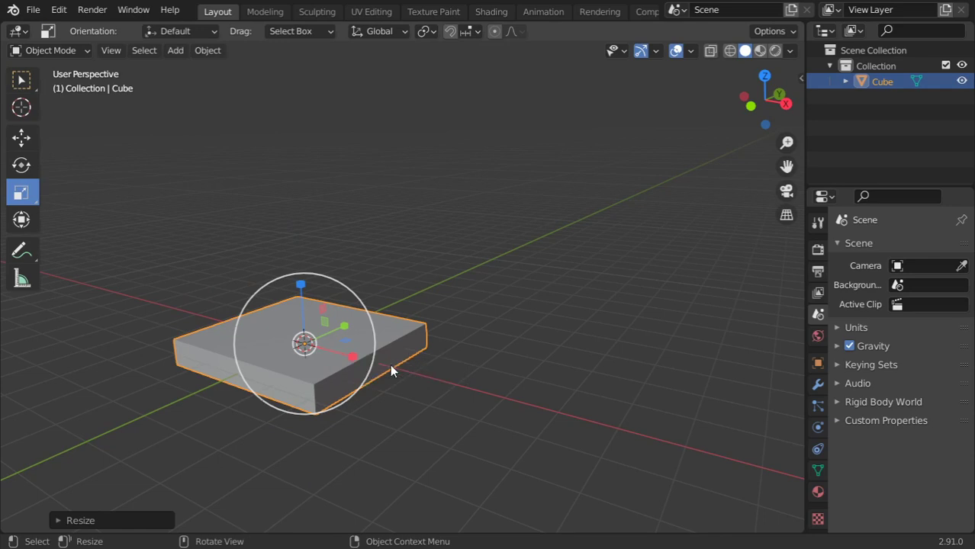
- Scale the block by 1/2 on X, 2 on Y and 4 on Z, then clear the scale with Alt+S
{"action": "left_click", "coordinate": [21, 79]}
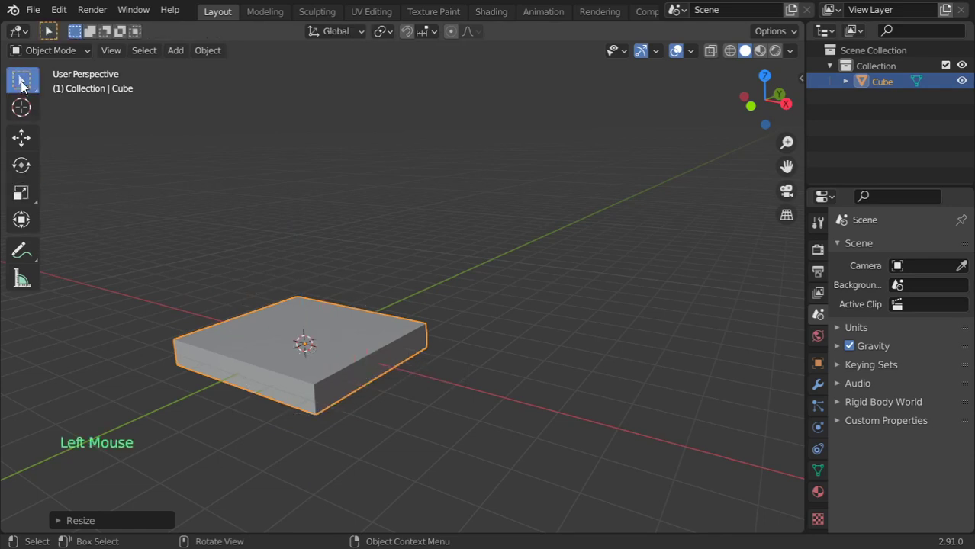
{"action": "key", "text": "r"}
{"action": "left_click", "coordinate": [405, 362]}
{"action": "key", "text": "t"}
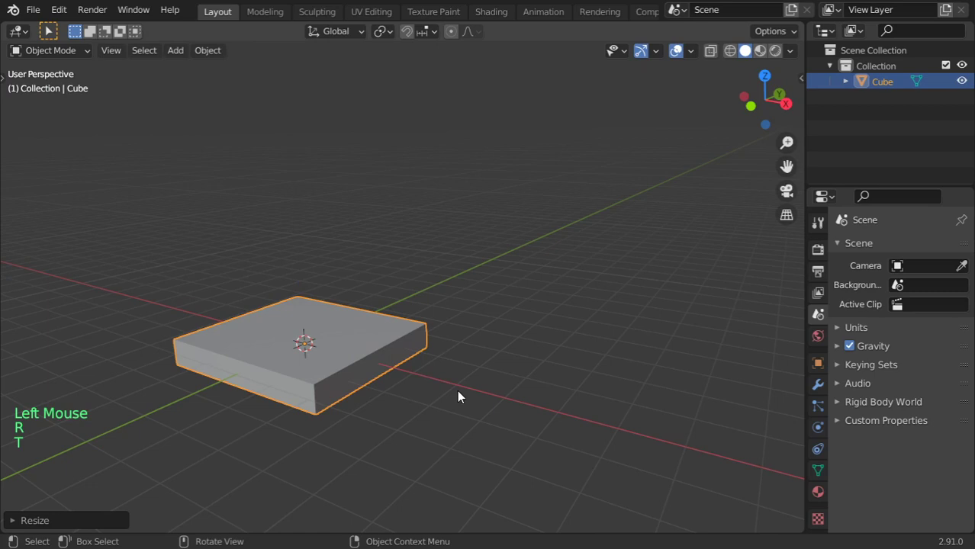
{"action": "type", "text": "sx1/2"}
{"action": "key", "text": "Return"}
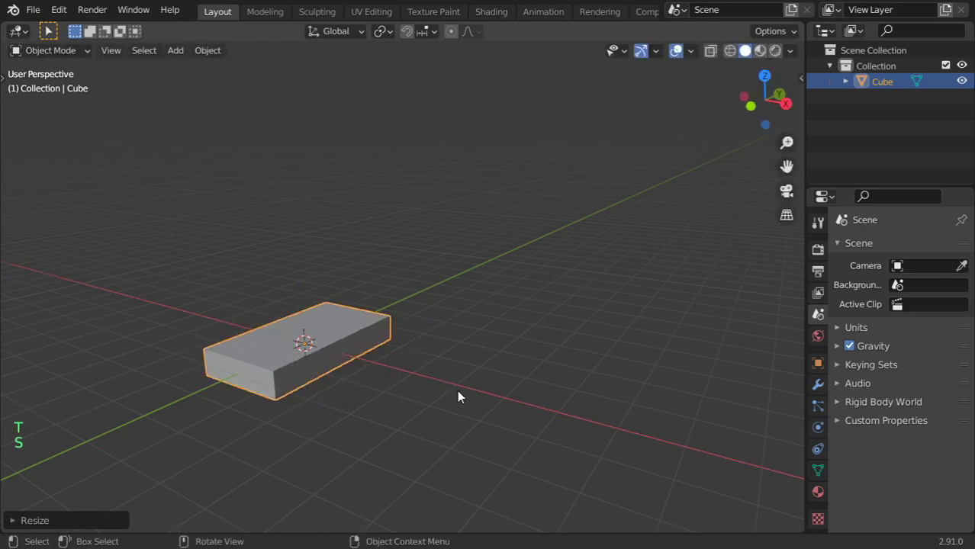
{"action": "type", "text": "sy"}
{"action": "type", "text": "2"}
{"action": "key", "text": "Return"}
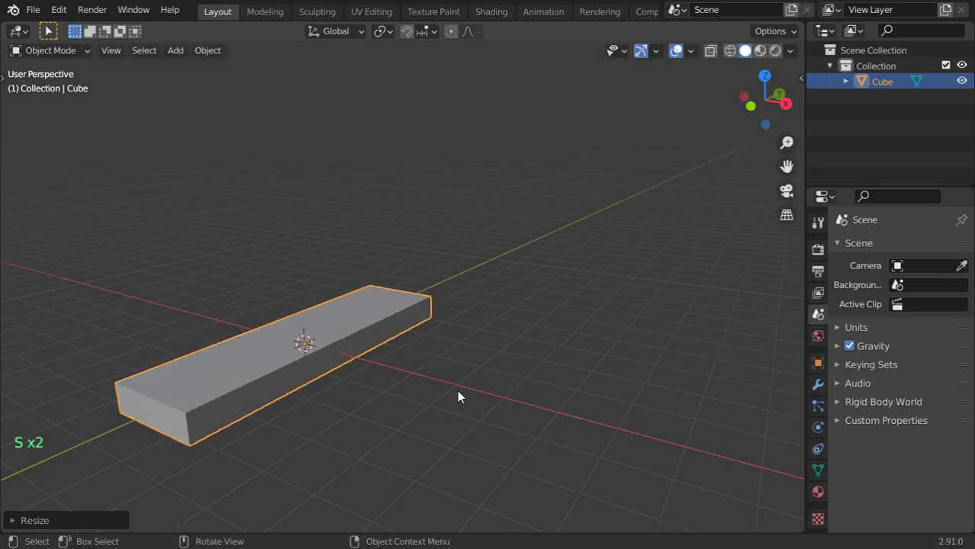
{"action": "type", "text": "sz4"}
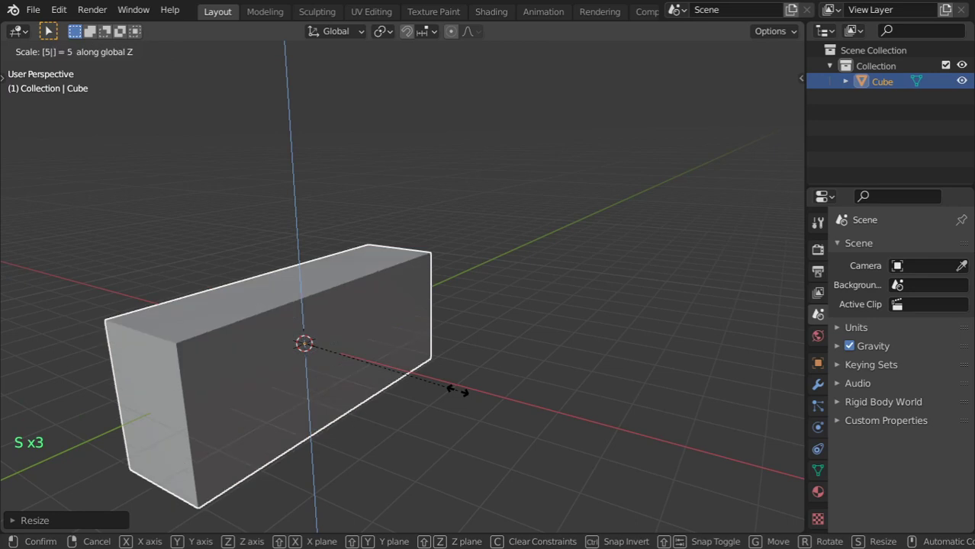
{"action": "key", "text": "Return"}
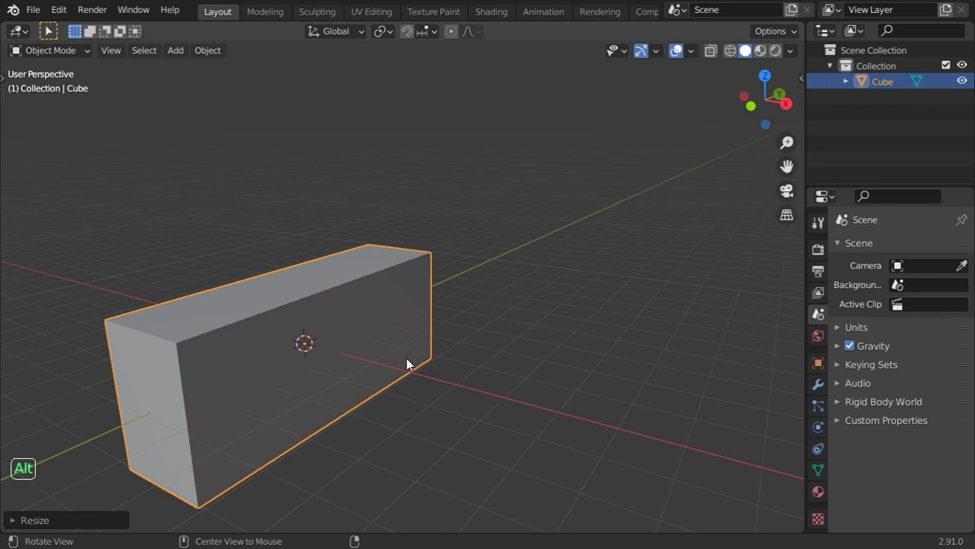
{"action": "key", "text": "alt+s"}
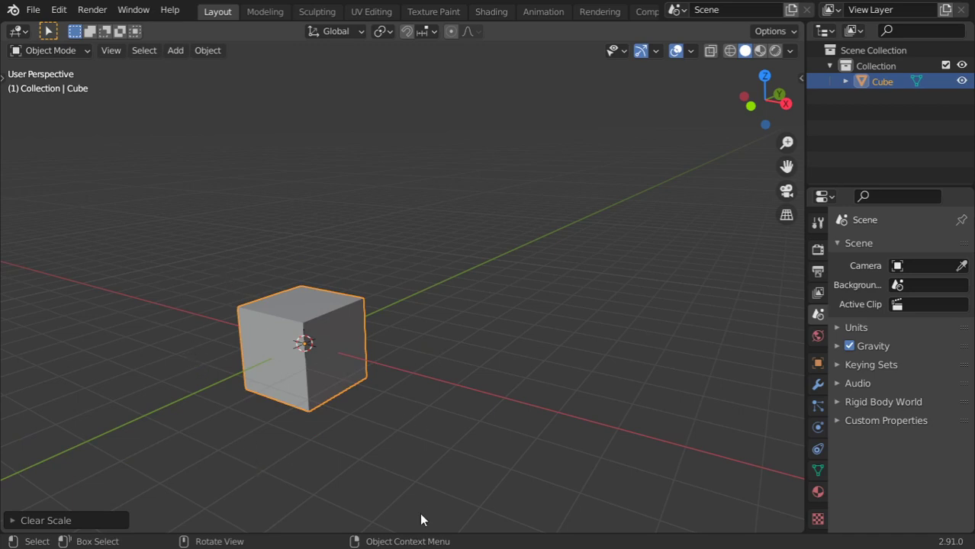
- Switch the select tool to Tweak and select the cube
{"action": "key", "text": "t"}
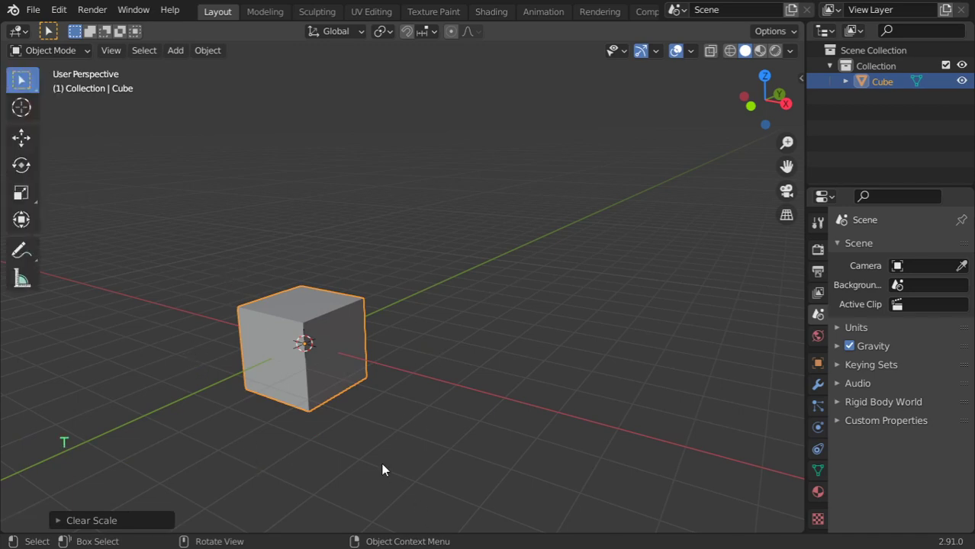
{"action": "left_click", "coordinate": [27, 90]}
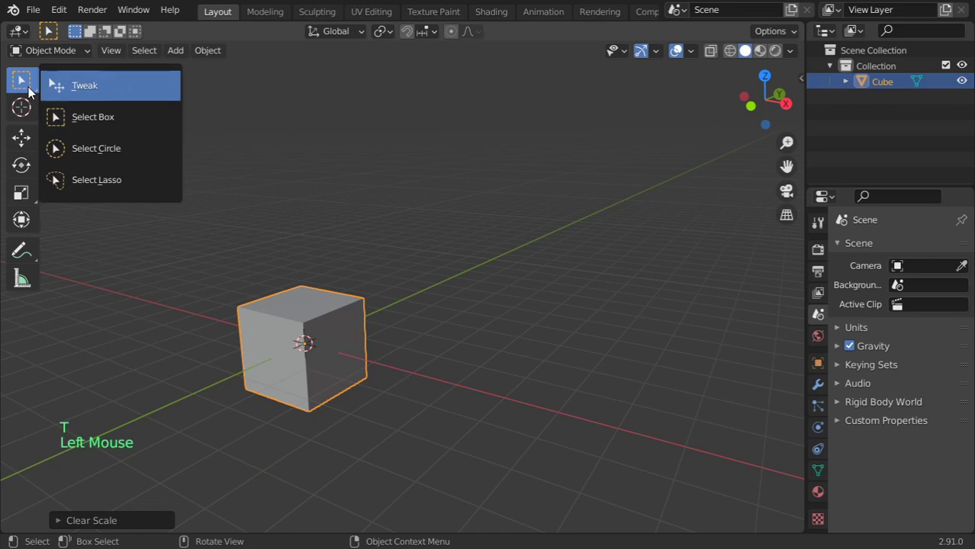
{"action": "left_click", "coordinate": [54, 86]}
{"action": "key", "text": "t"}
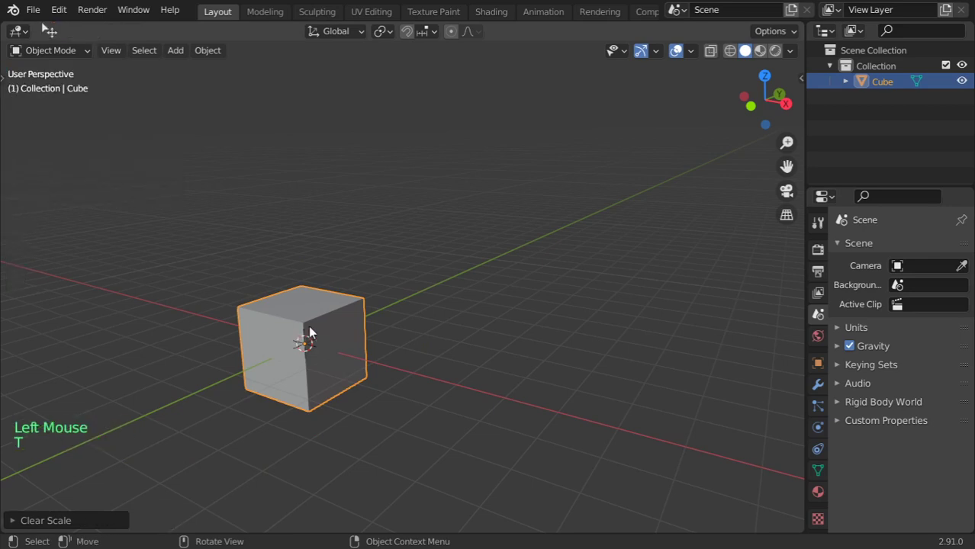
{"action": "left_click", "coordinate": [312, 333]}
{"action": "double_click", "coordinate": [309, 314]}
{"action": "triple_click", "coordinate": [296, 313]}
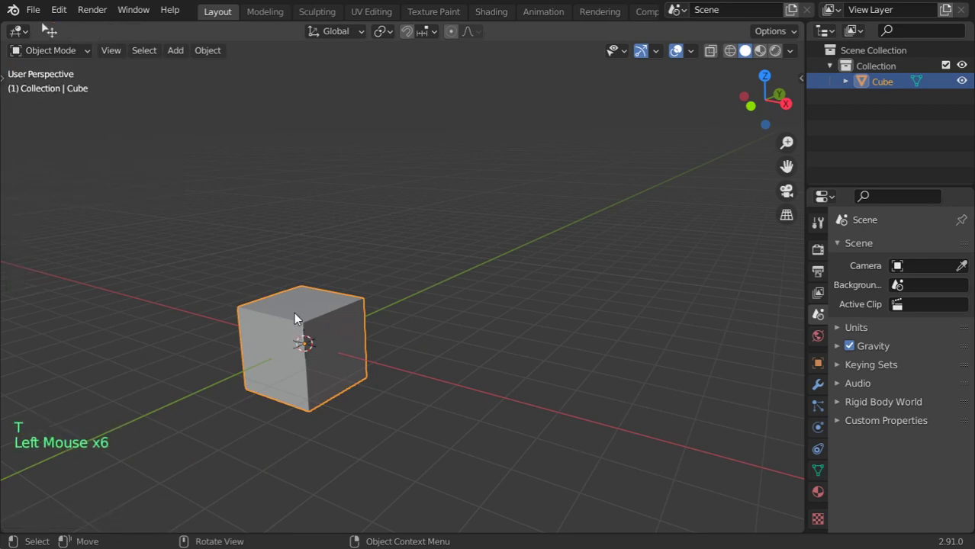
{"action": "left_click", "coordinate": [286, 303]}
- Delete the cube, then add and delete another cube, leaving the scene empty
{"action": "key", "text": "x"}
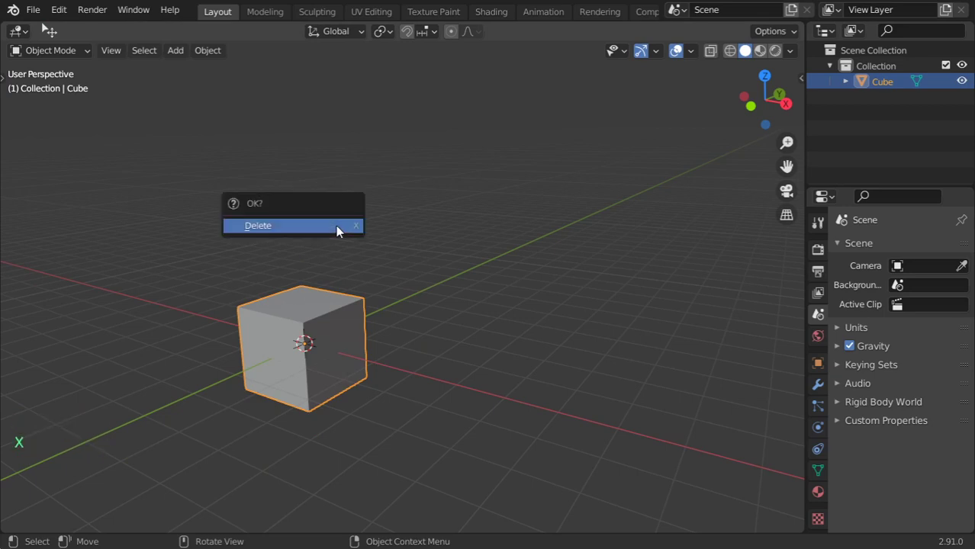
{"action": "left_click", "coordinate": [336, 227]}
{"action": "key", "text": "shift+a"}
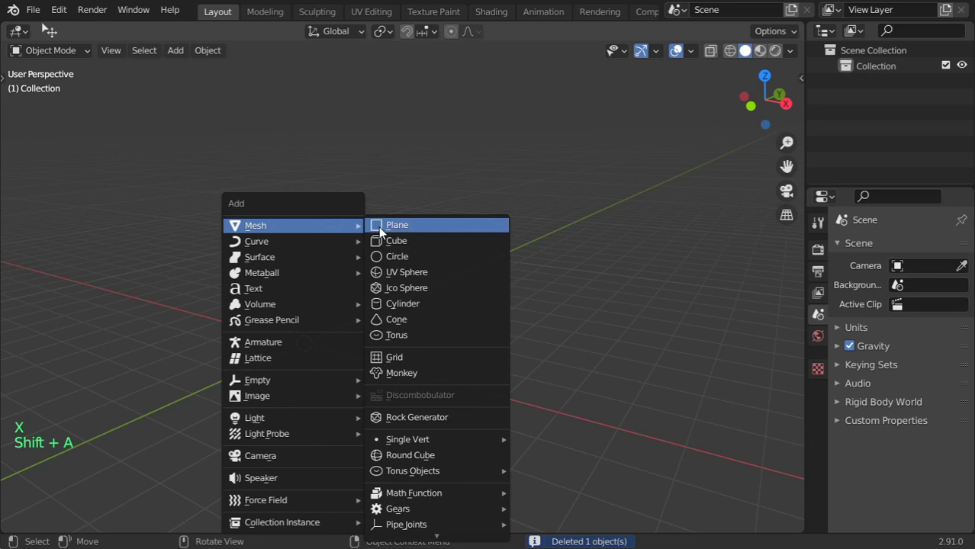
{"action": "left_click", "coordinate": [393, 240]}
{"action": "key", "text": "Delete"}
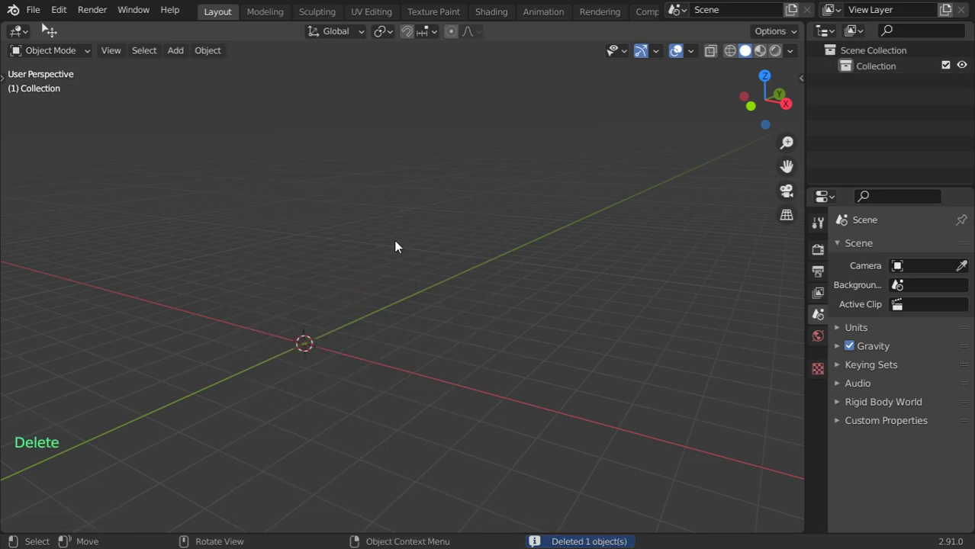
{"action": "key", "text": "t"}
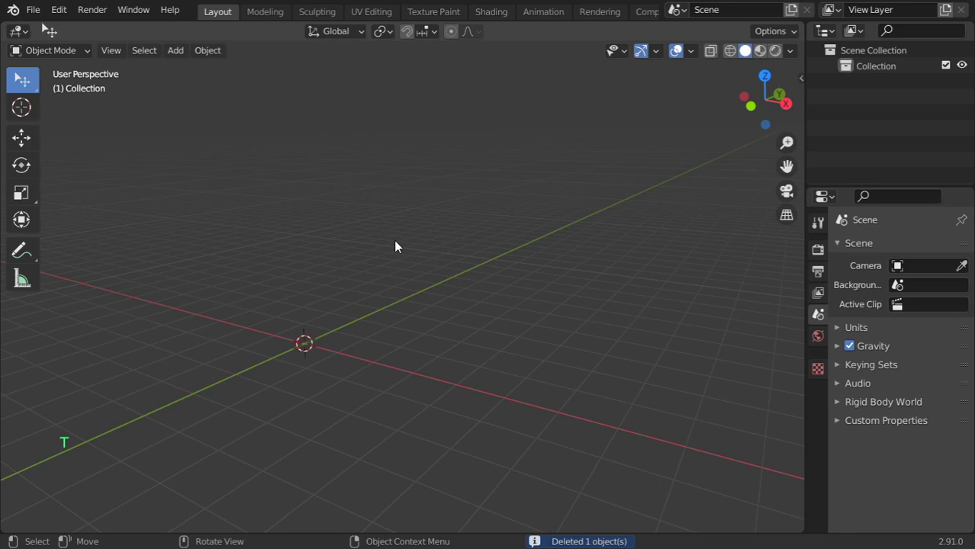